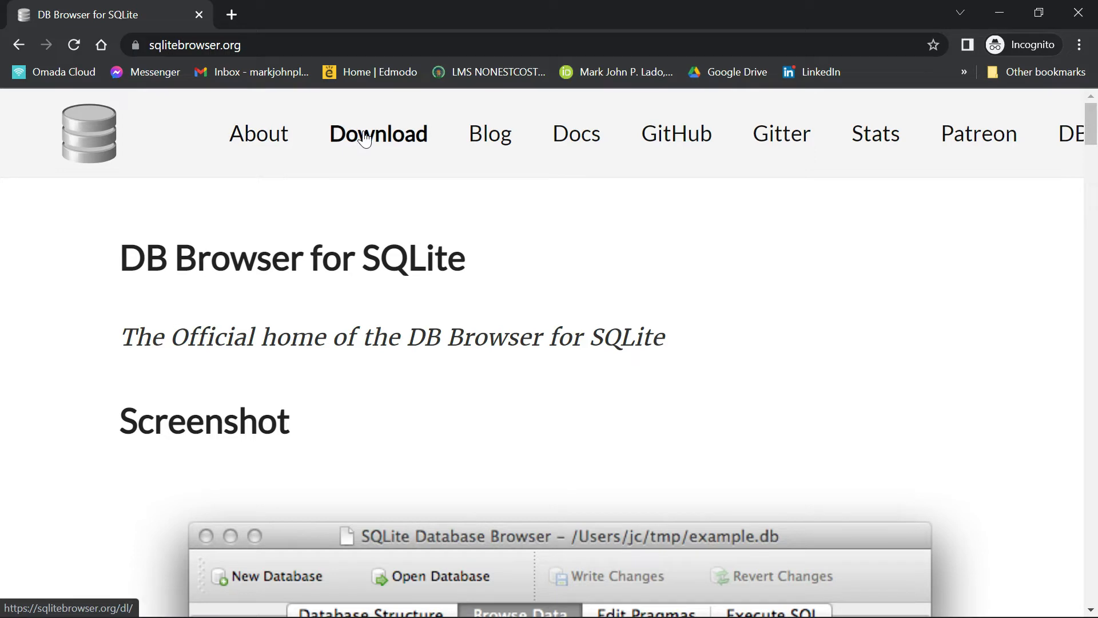
- Download the DB Browser for SQLite .zip (no installer) for 64-bit Windows from the Downloads page and show the file in its folder
click(365, 136)
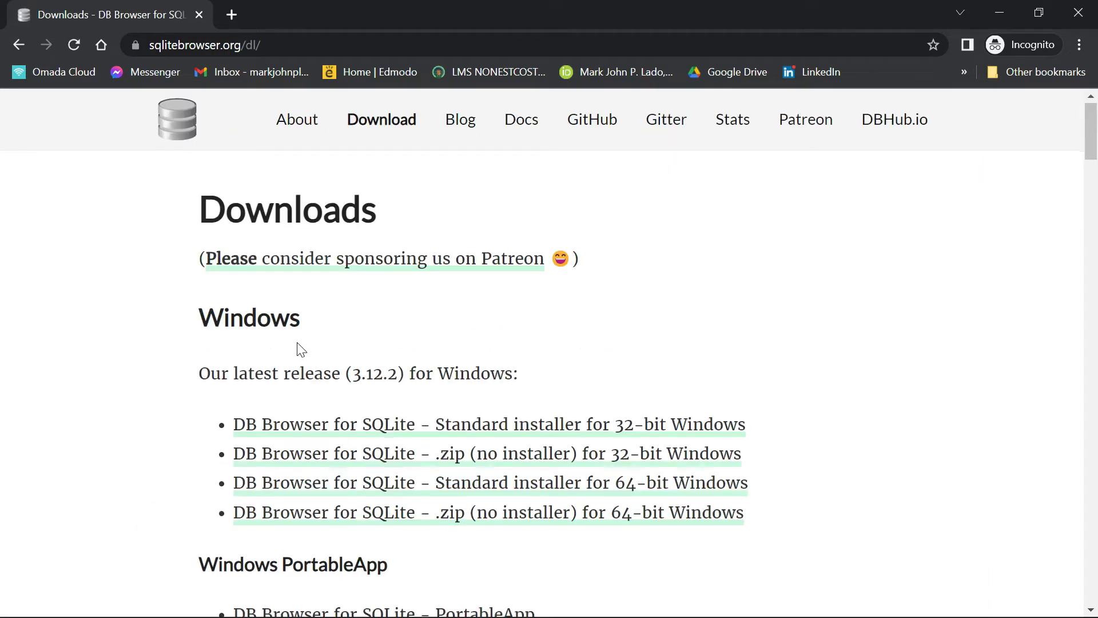
scroll(302, 349, down, 3)
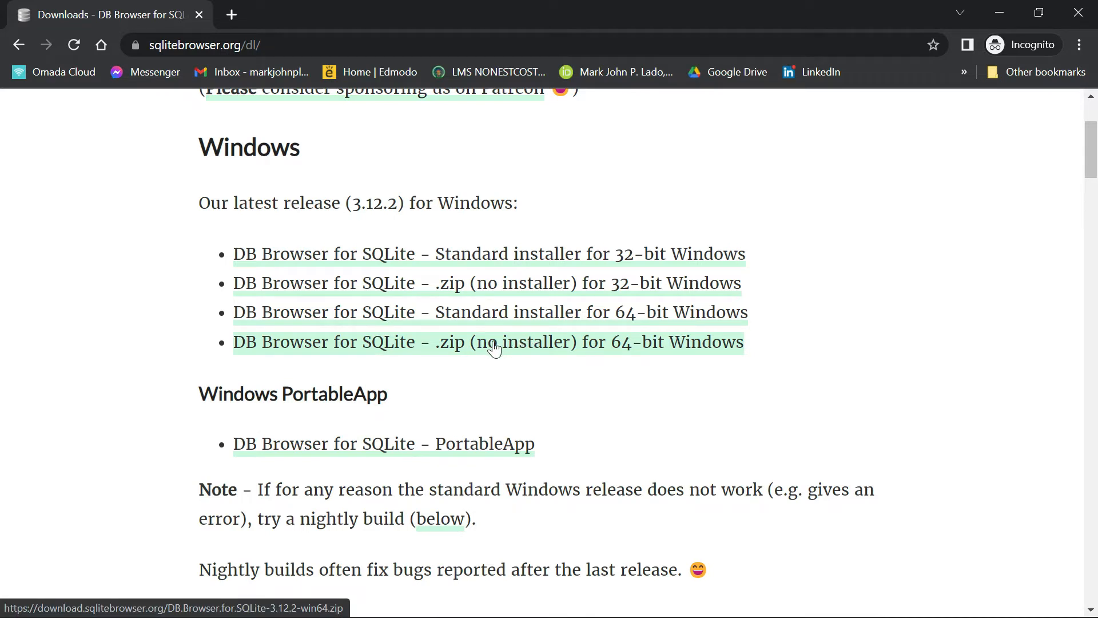
click(457, 348)
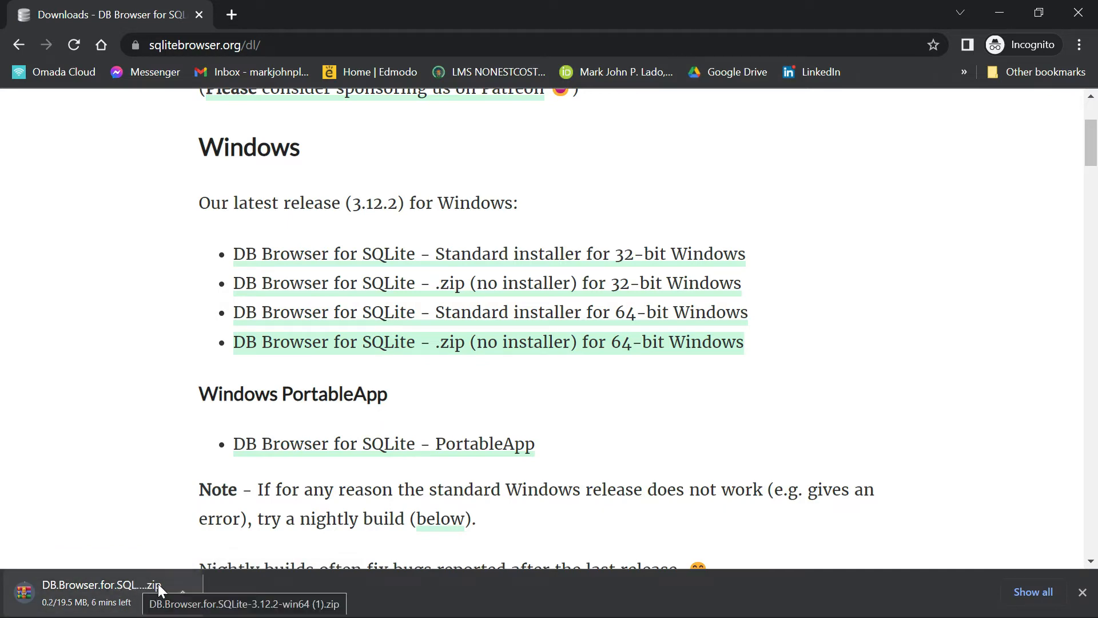
click(179, 589)
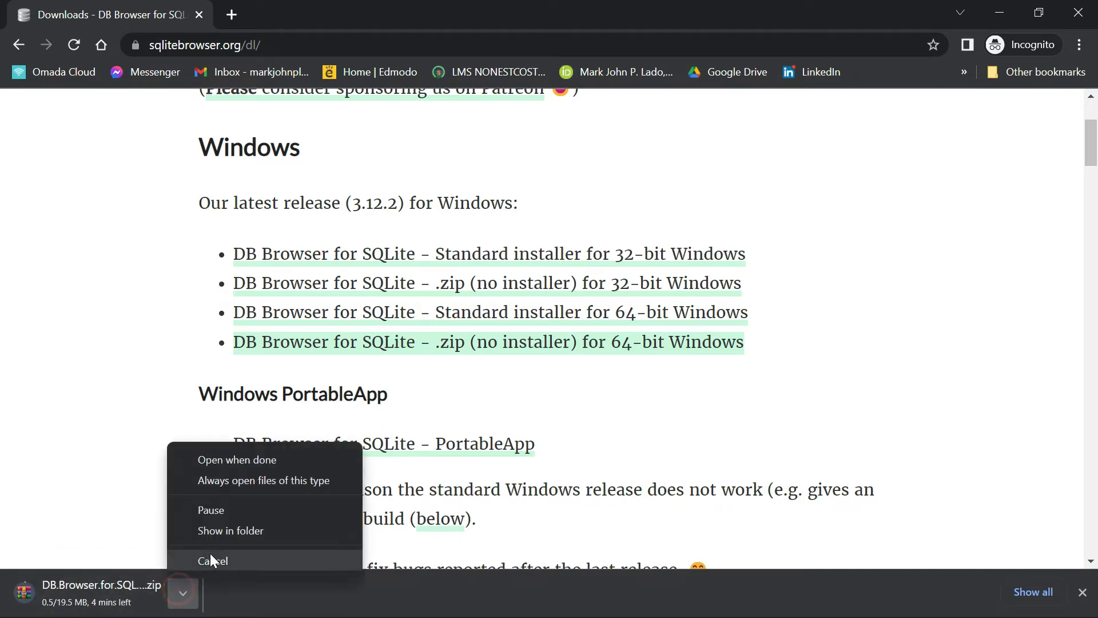
click(224, 531)
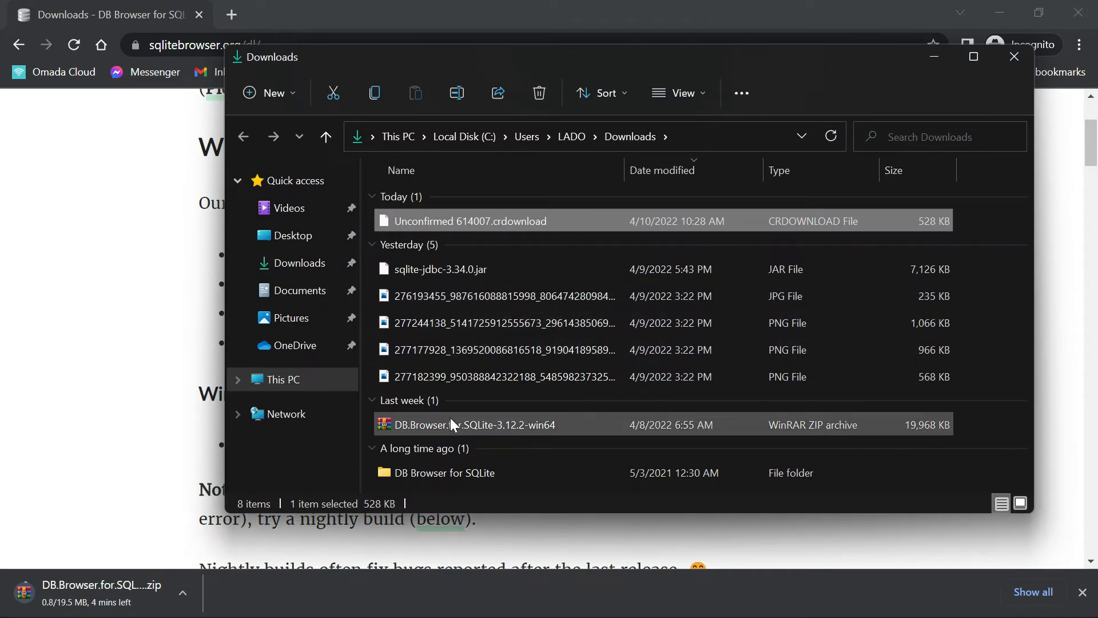
- Cancel the running DB Browser for SQLite .zip download
click(183, 593)
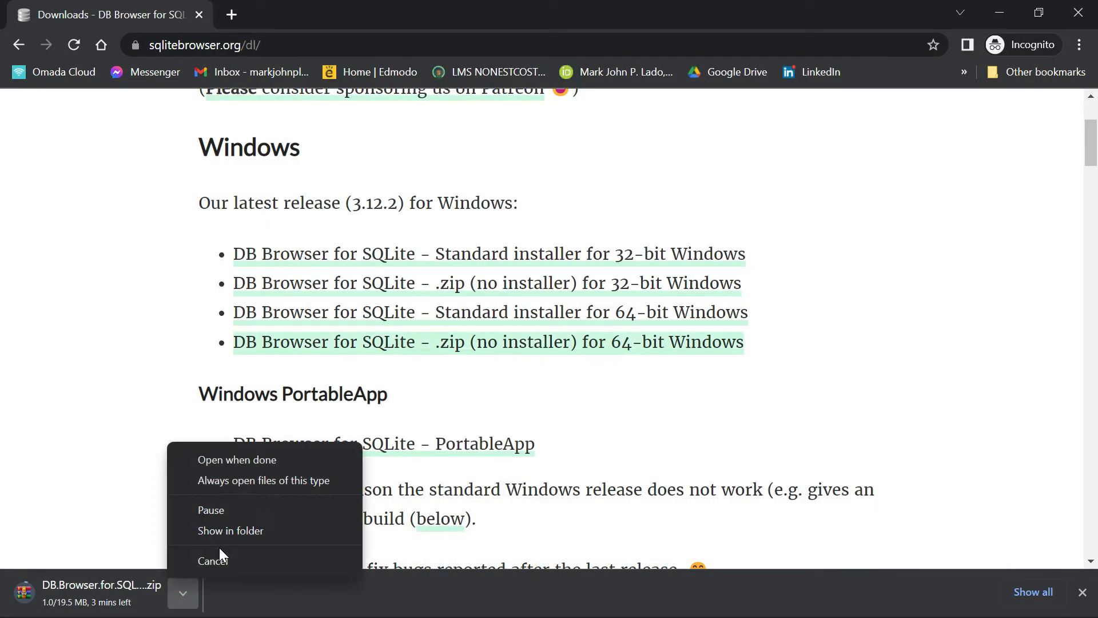
click(219, 556)
click(183, 593)
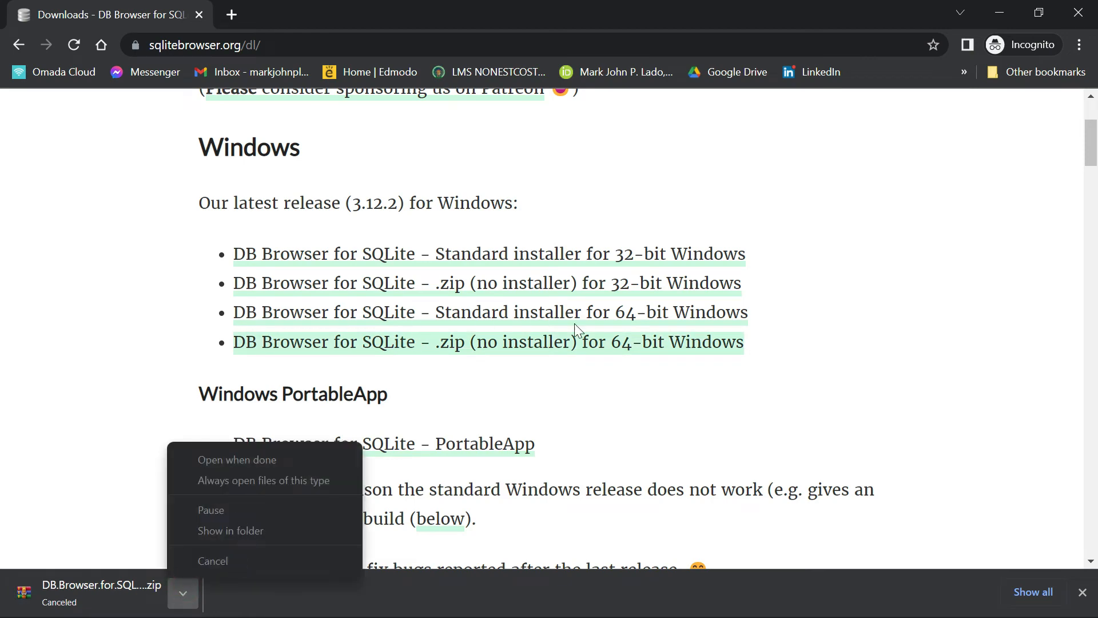
drag(599, 334, 592, 313)
- Switch to File Explorer and open the Downloads folder
key(super+e)
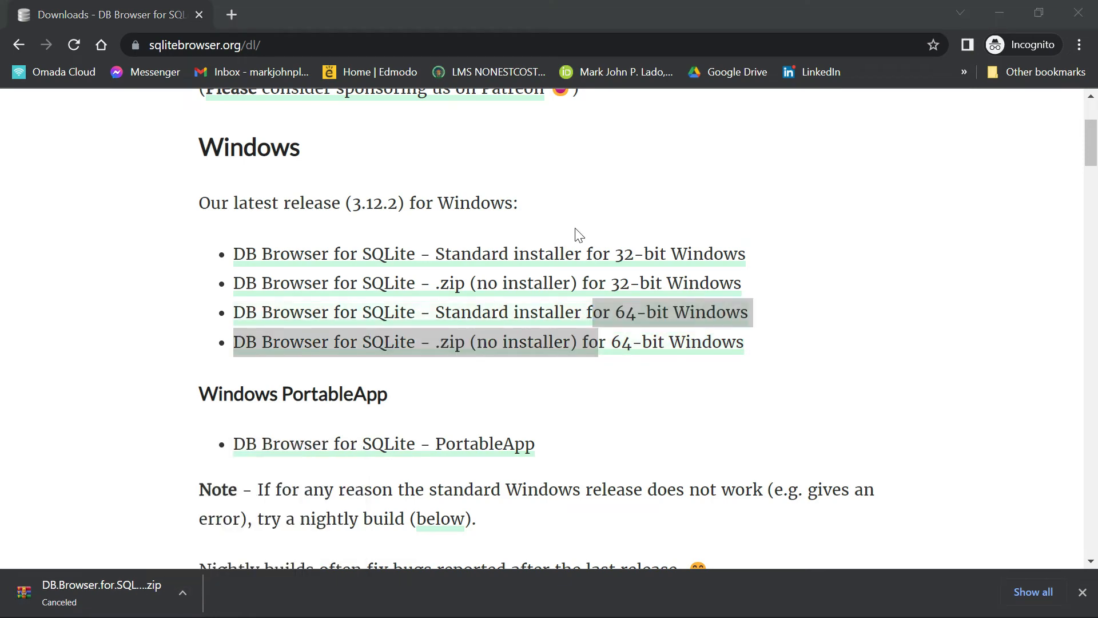
click(290, 287)
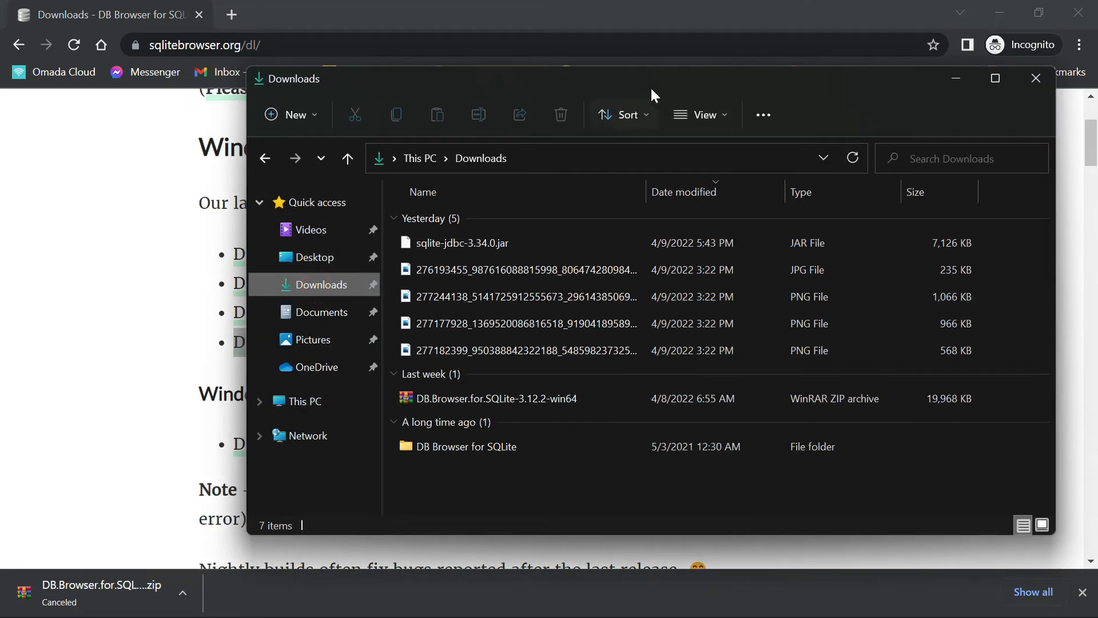
drag(650, 87, 584, 50)
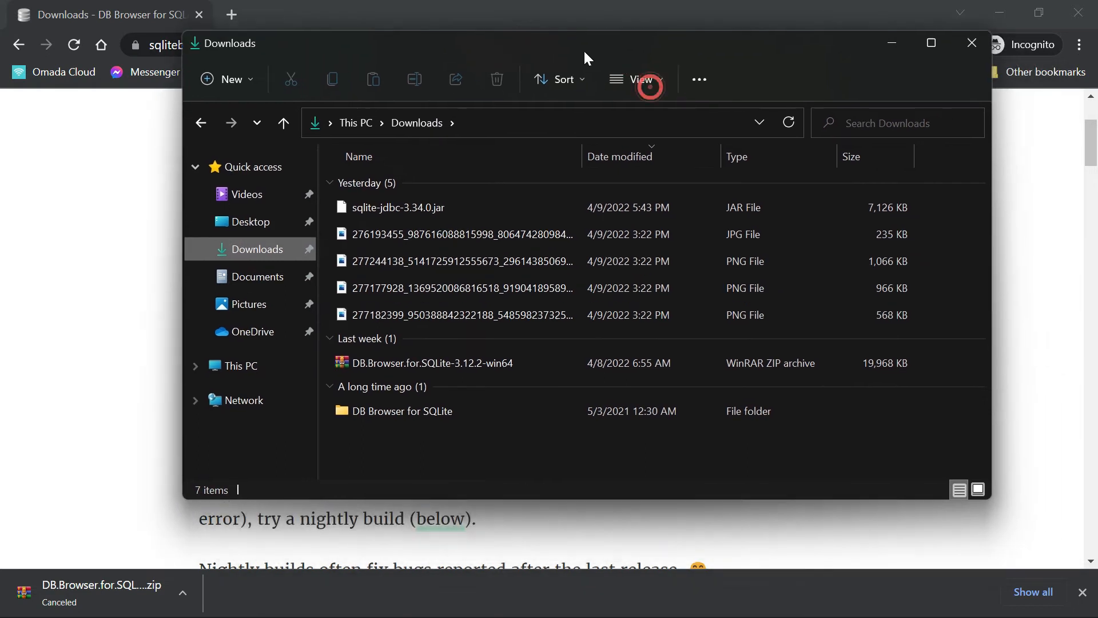
click(396, 365)
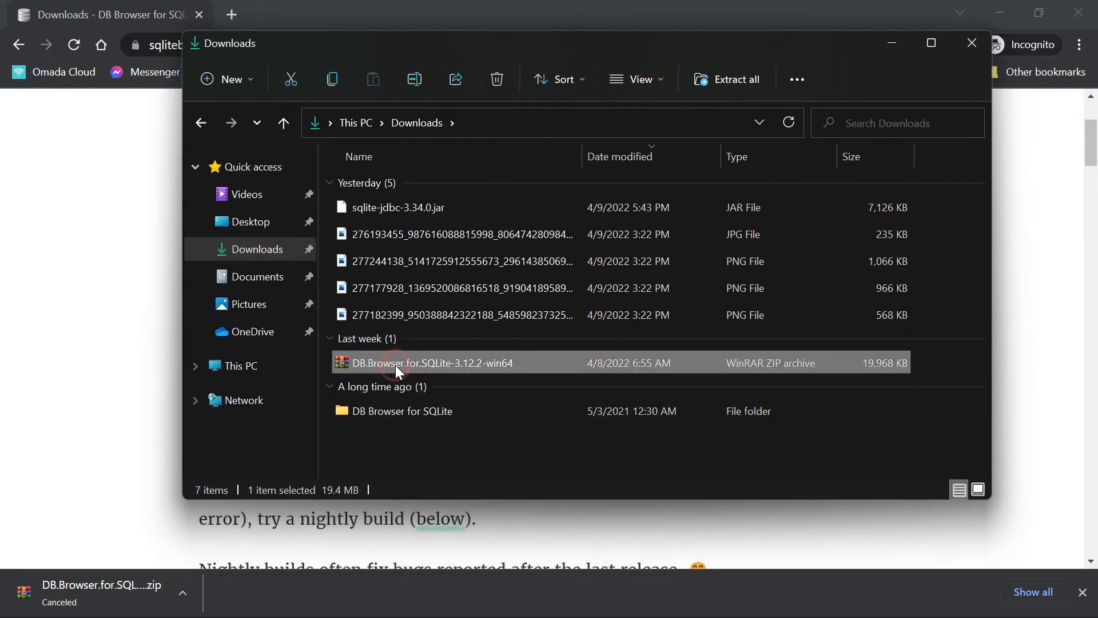
right_click(359, 370)
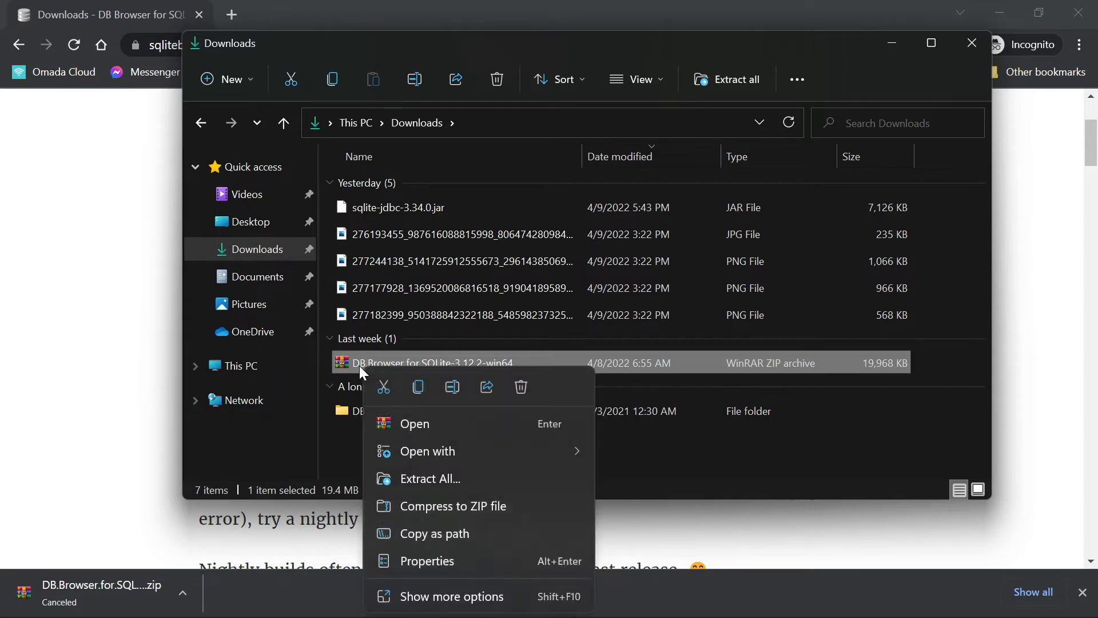
right_click(647, 359)
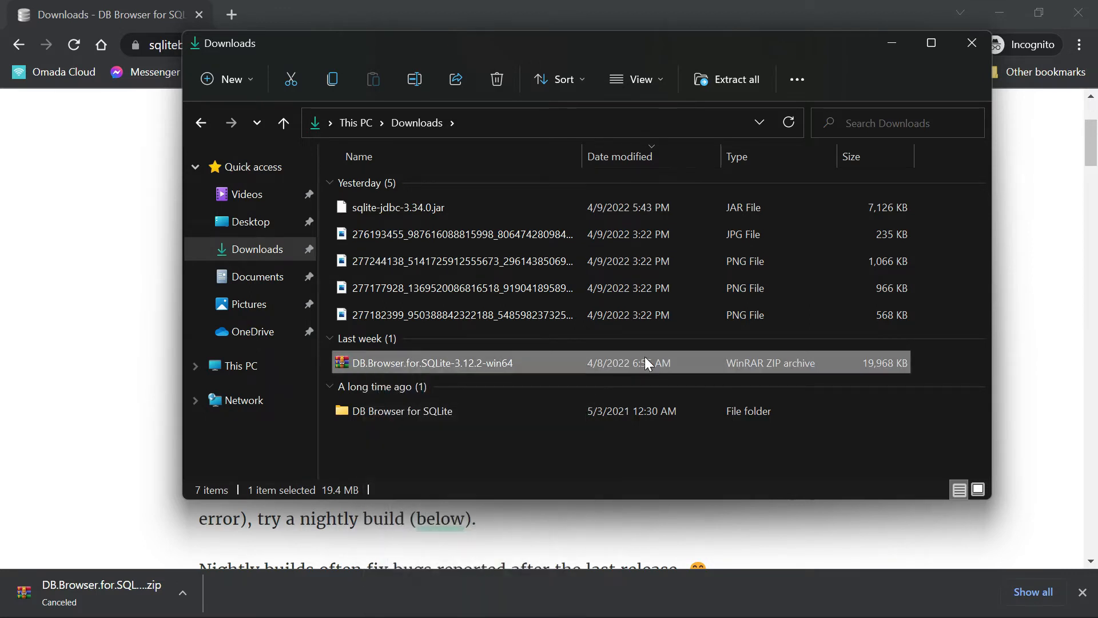
right_click(645, 357)
right_click(437, 368)
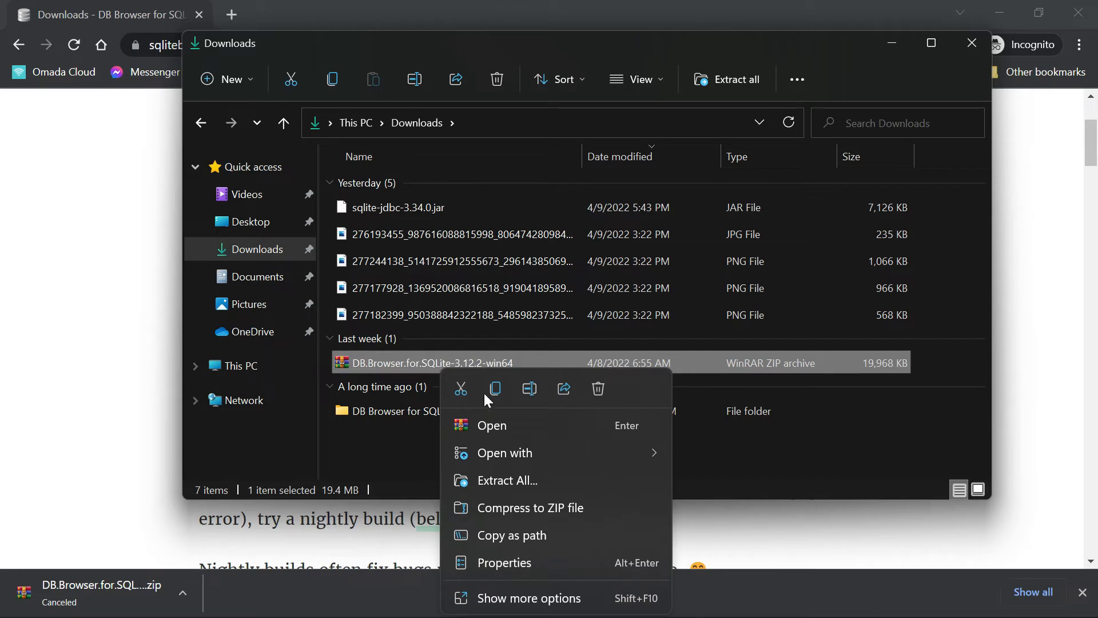
click(531, 478)
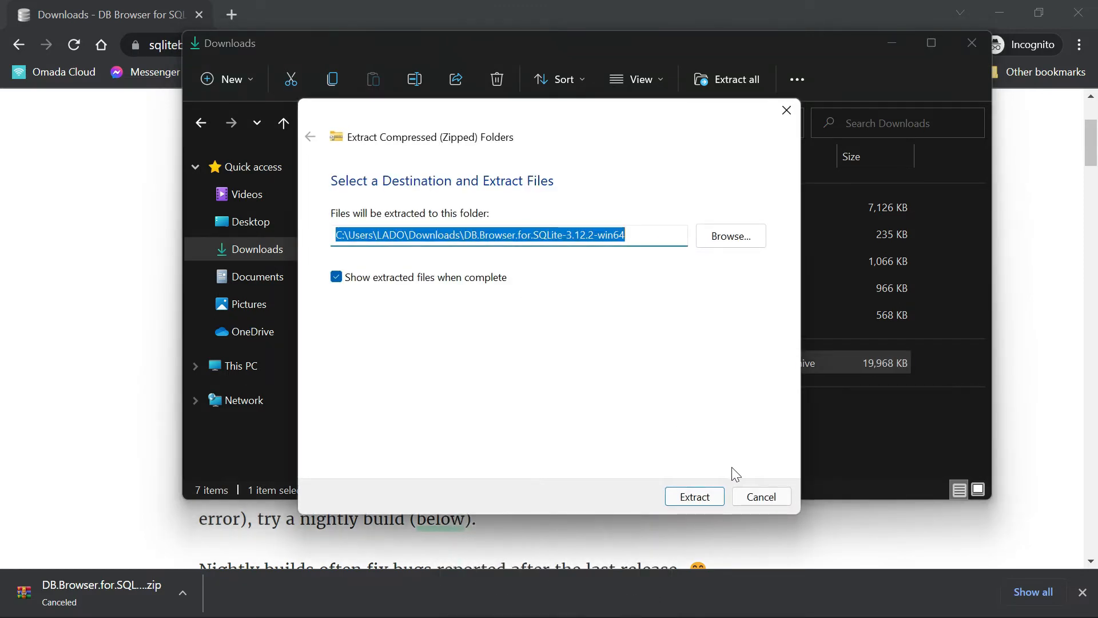
click(757, 495)
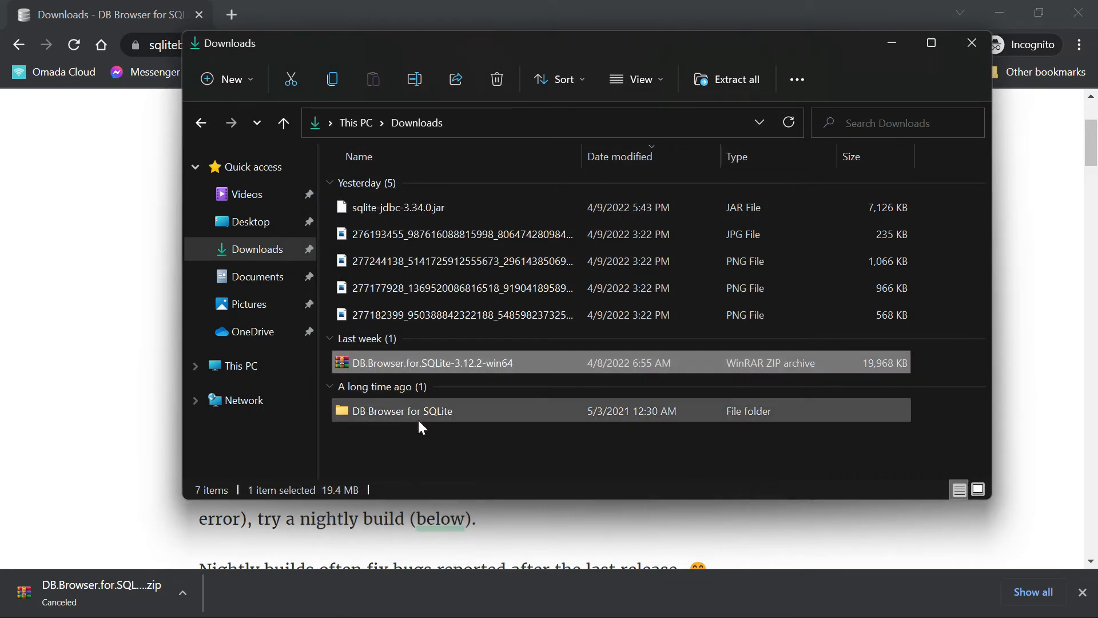
- Open the DB Browser for SQLite folder in Downloads, launch its DB Browser for SQLite application and maximize the window
click(389, 413)
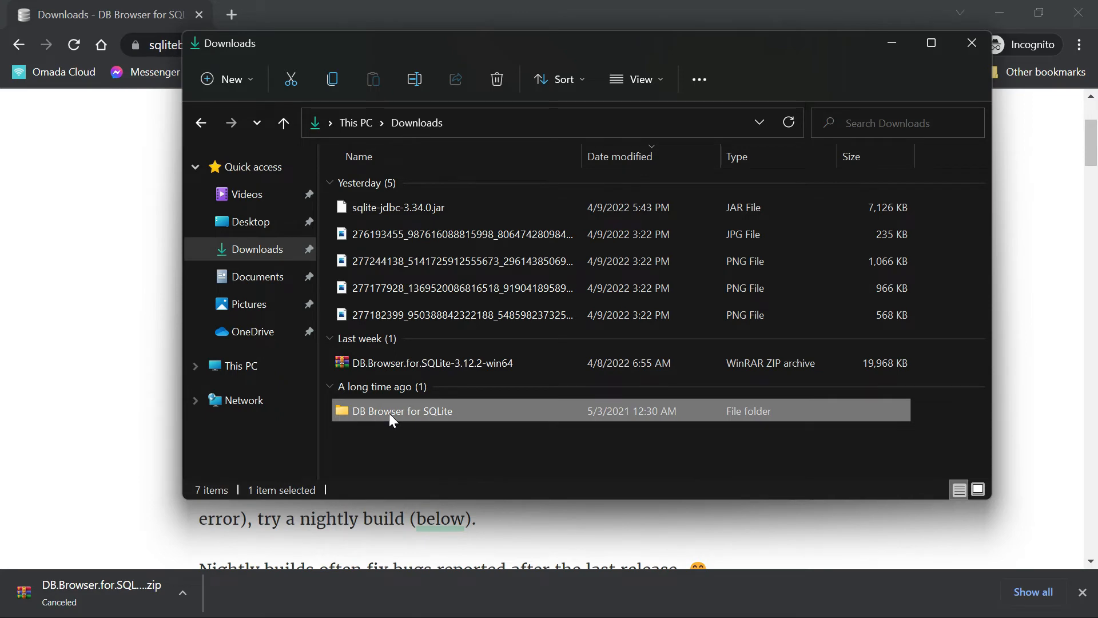
double_click(468, 411)
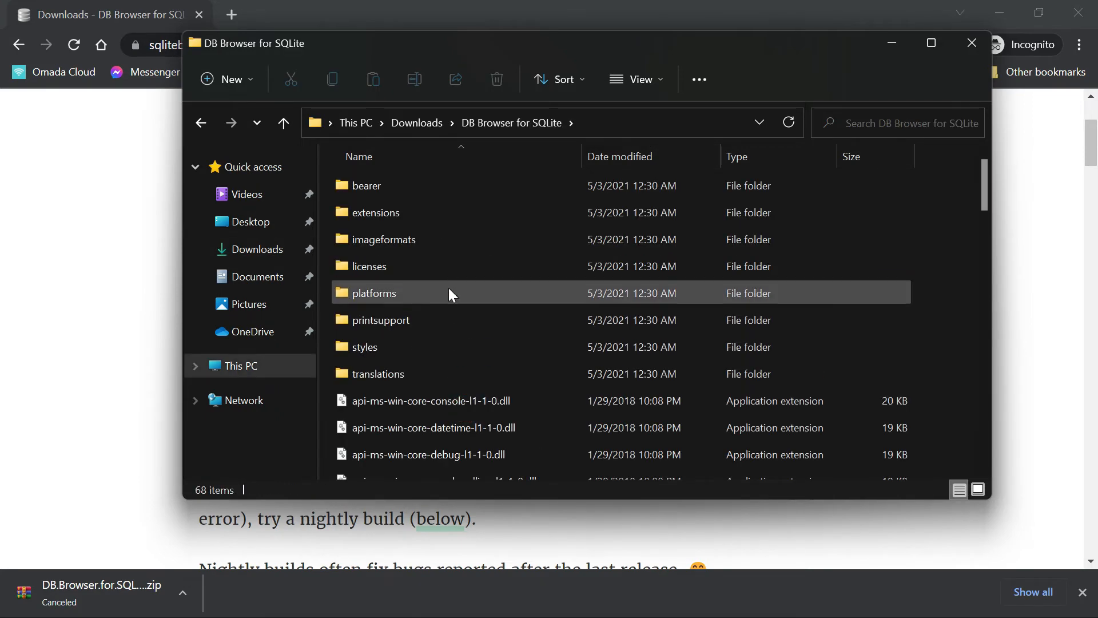
scroll(450, 295, down, 15)
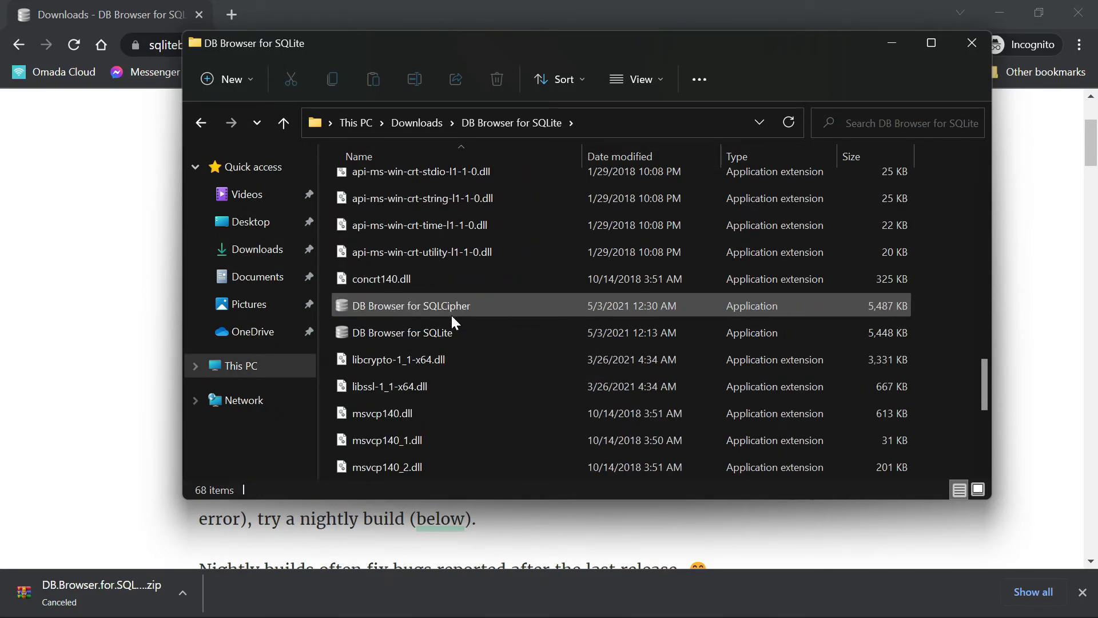
scroll(441, 332, down, 1)
scroll(423, 256, up, 2)
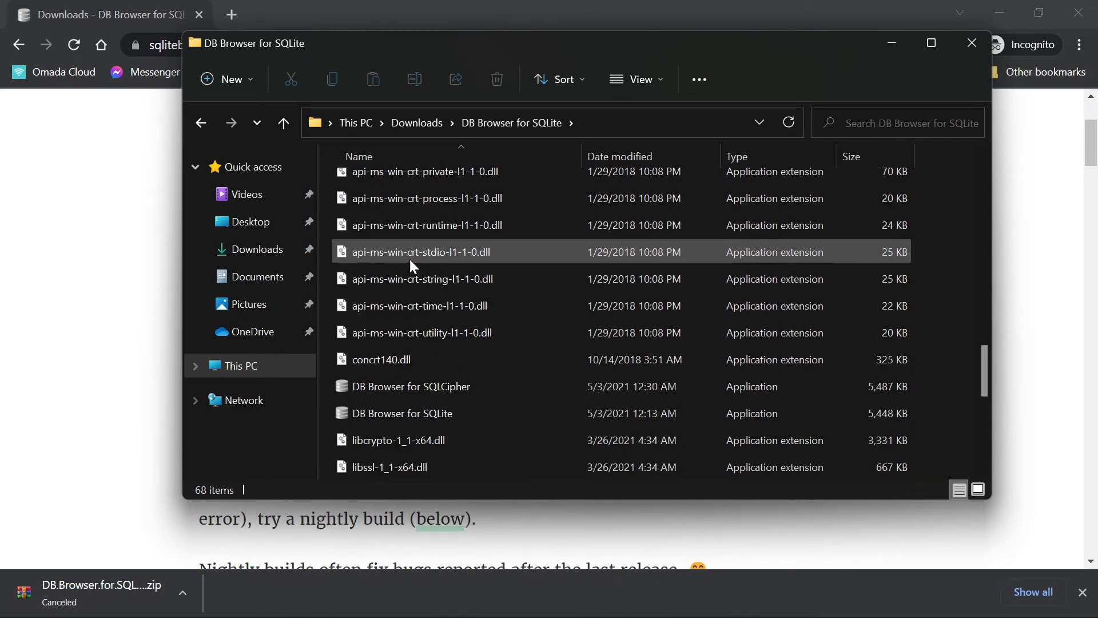
scroll(411, 265, down, 3)
click(377, 174)
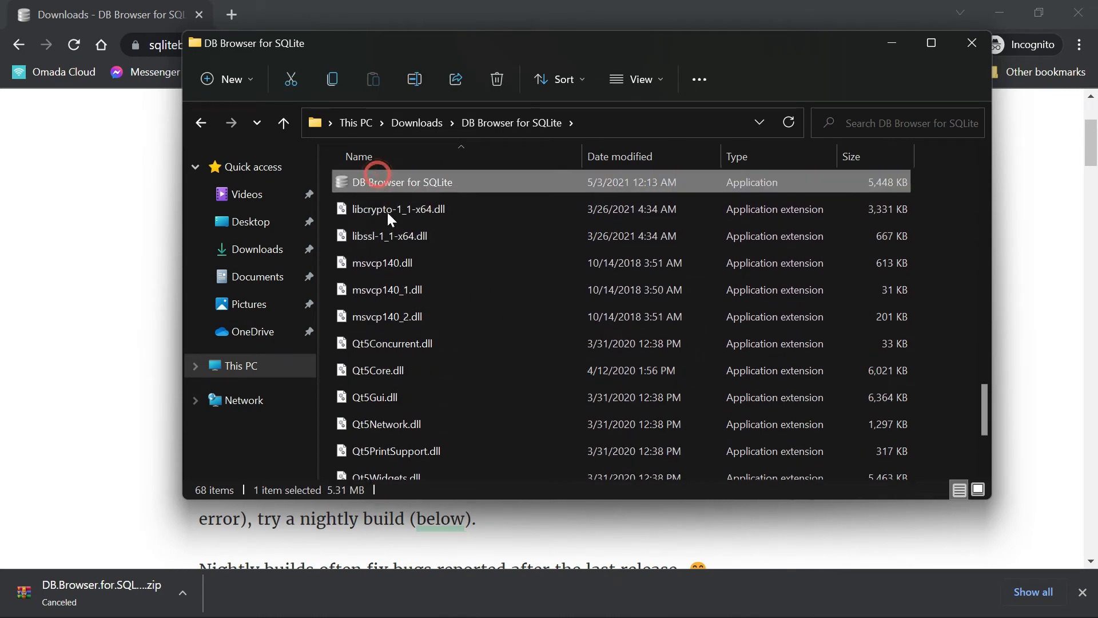
scroll(387, 211, up, 2)
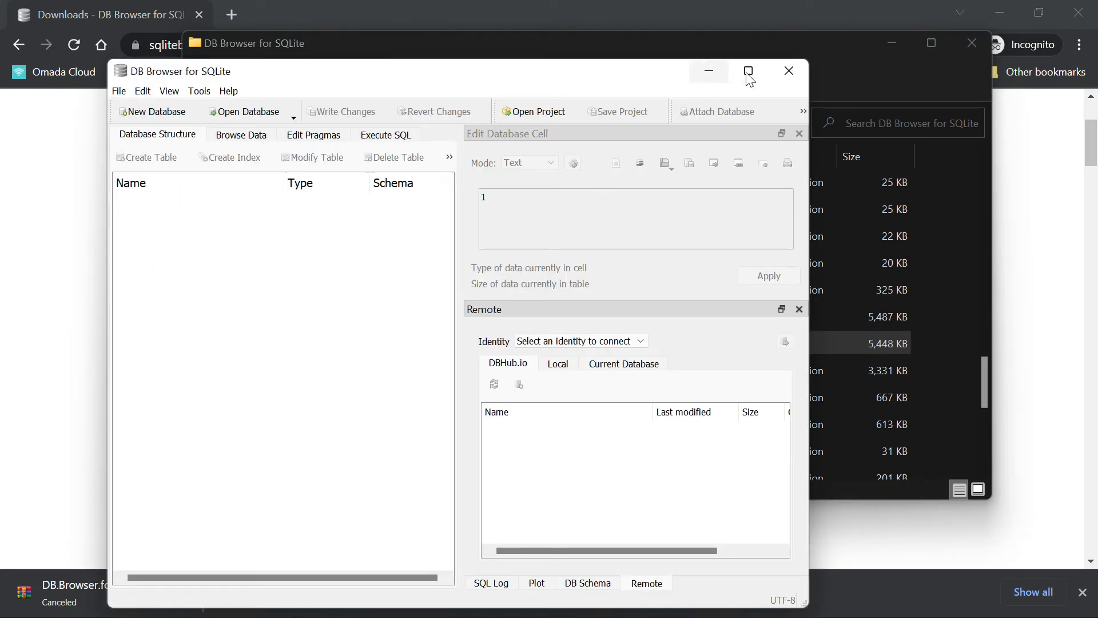
click(749, 71)
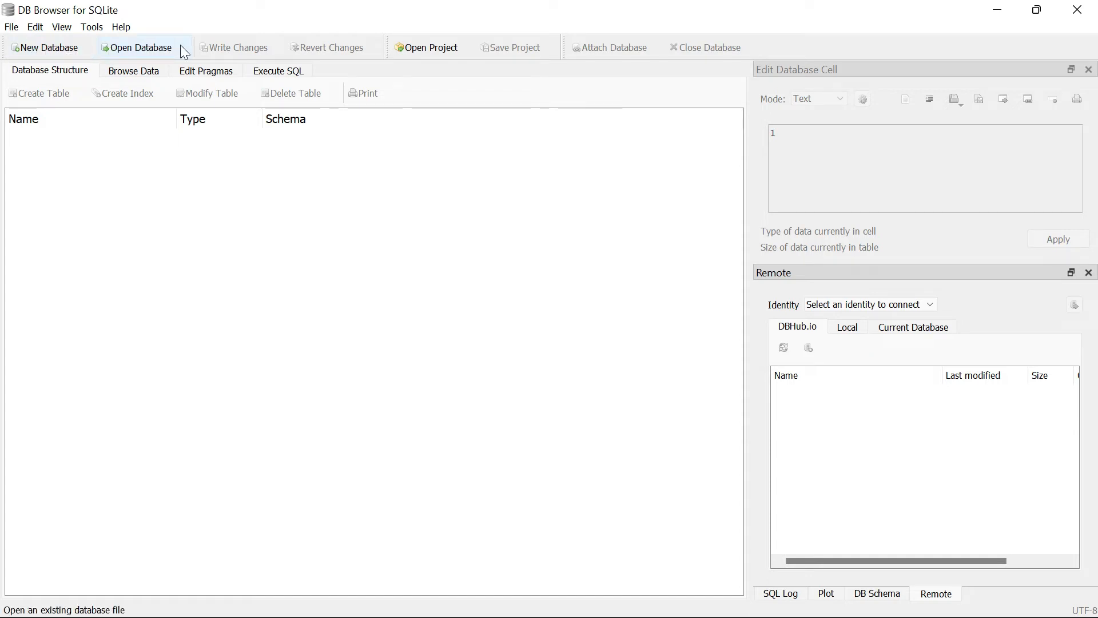
- Start a new database and create and open a Demo folder on the Desktop as its save location
click(47, 48)
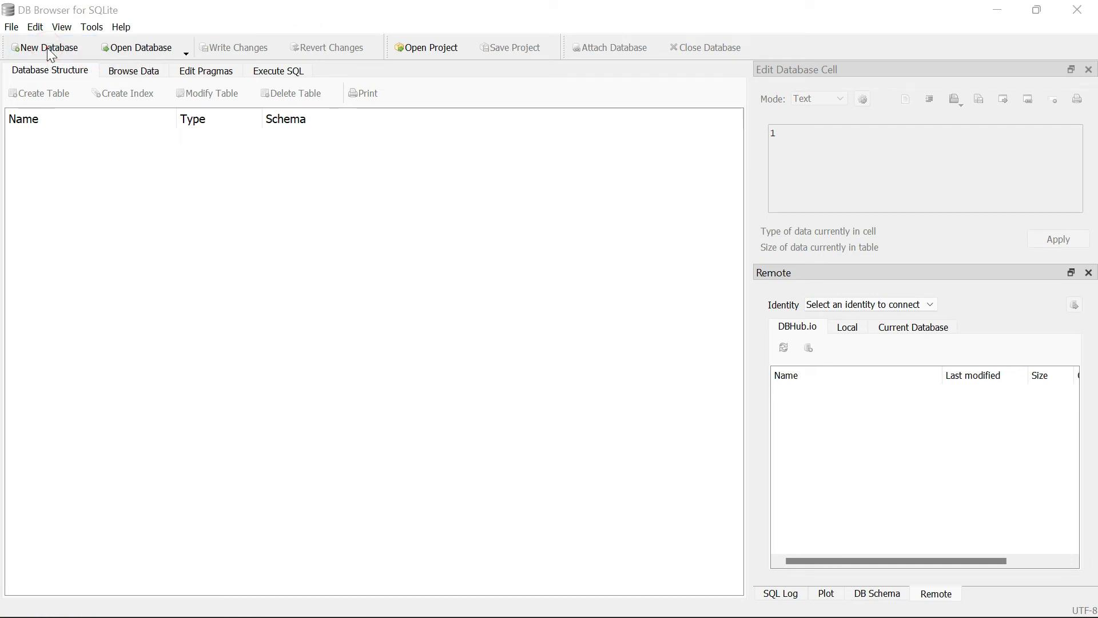
drag(214, 32, 337, 43)
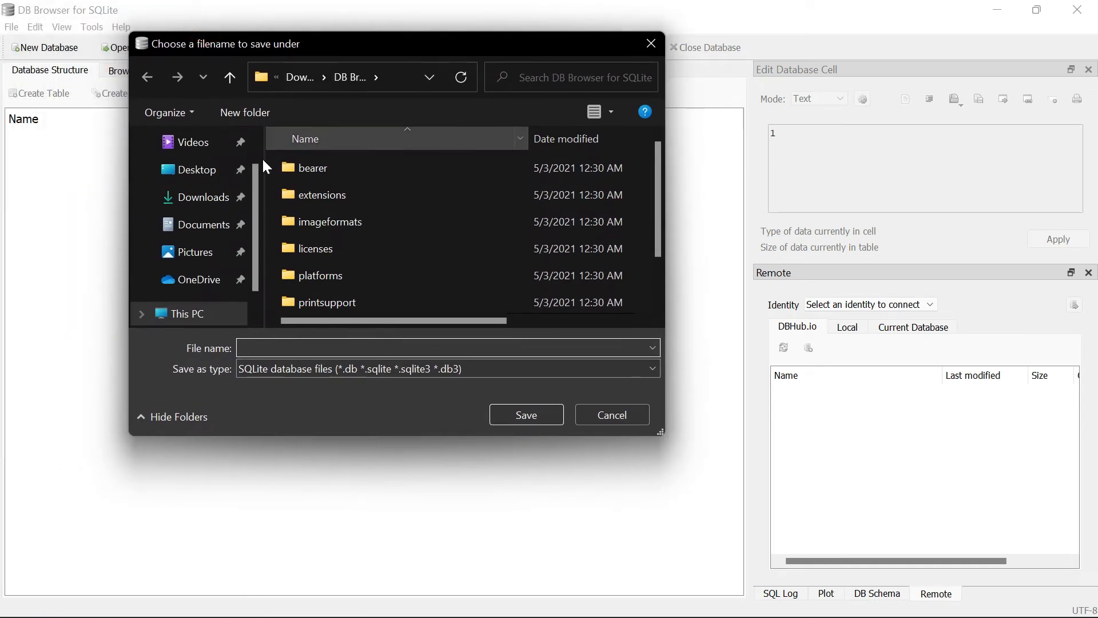
scroll(255, 216, up, 1)
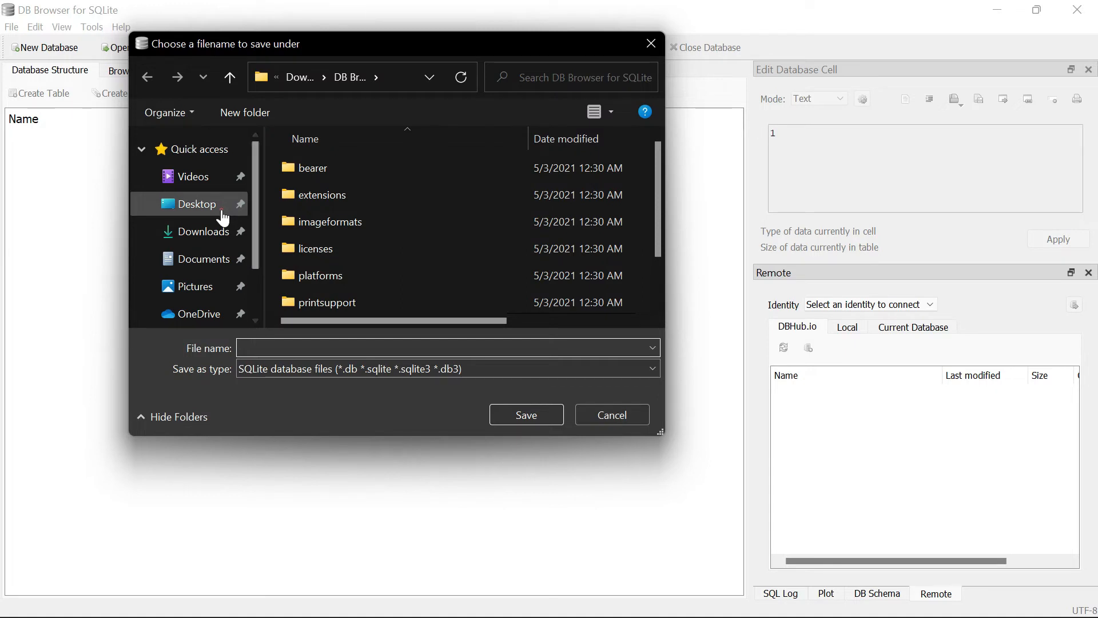
click(222, 206)
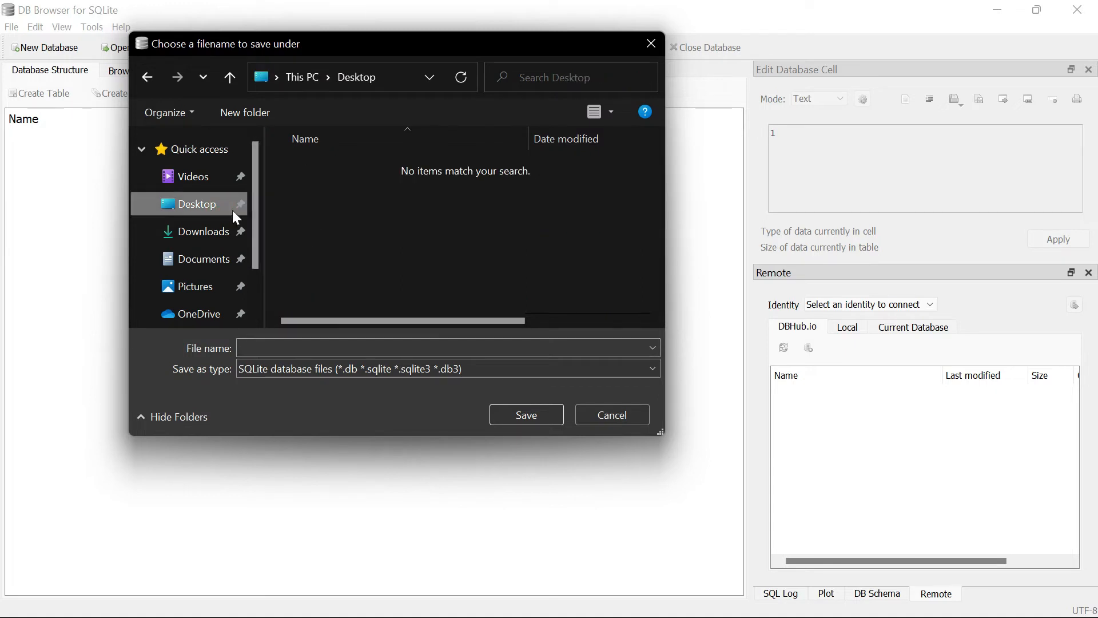
click(275, 113)
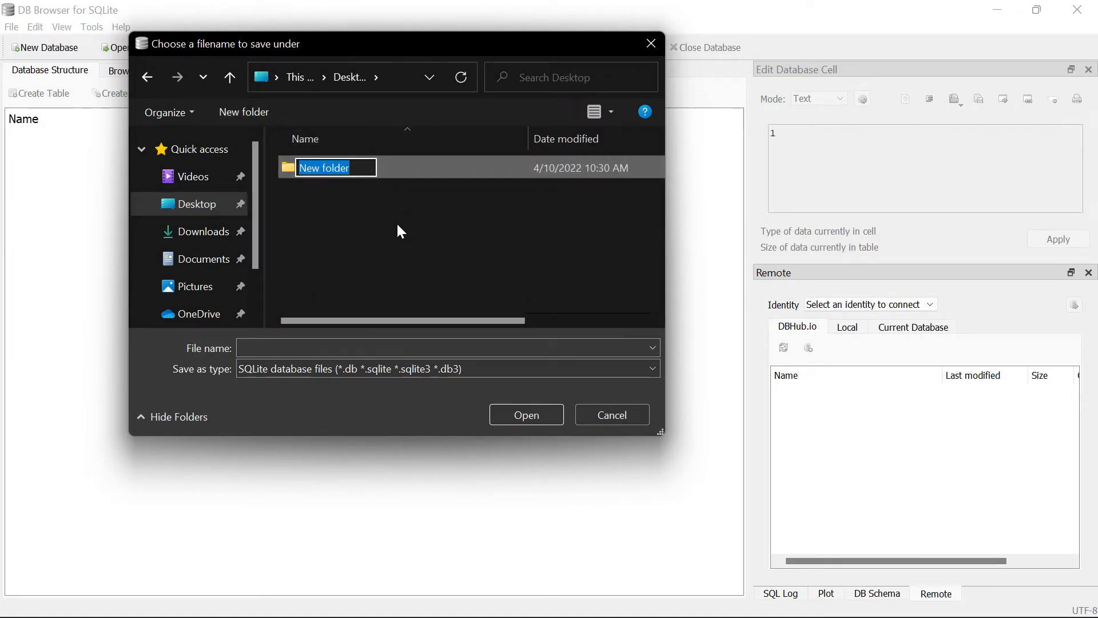
text(Demo)
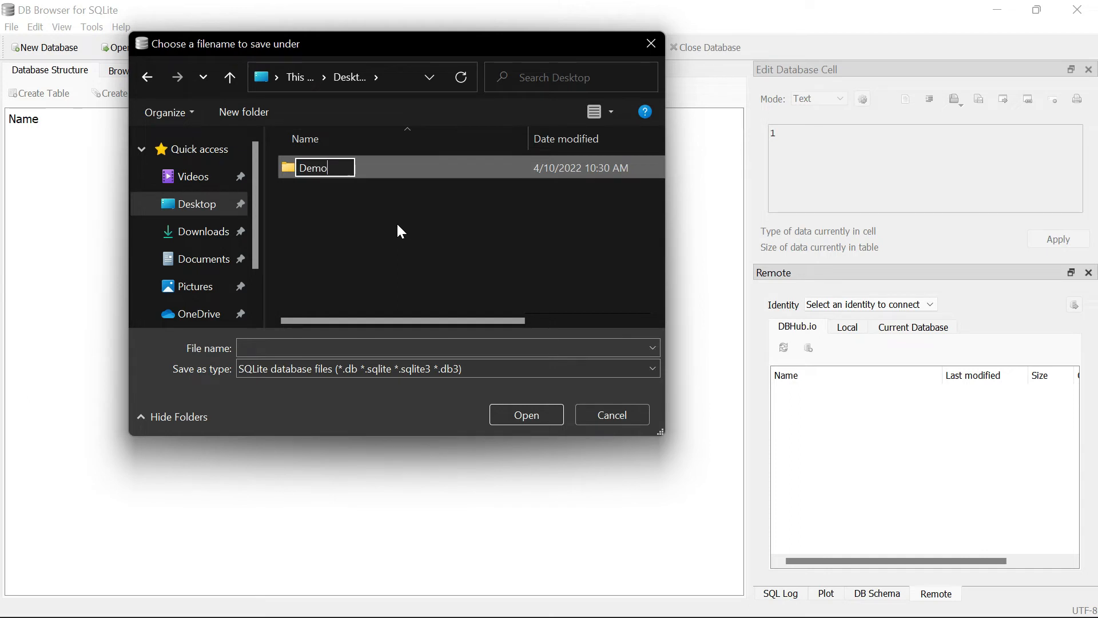
click(396, 226)
double_click(353, 170)
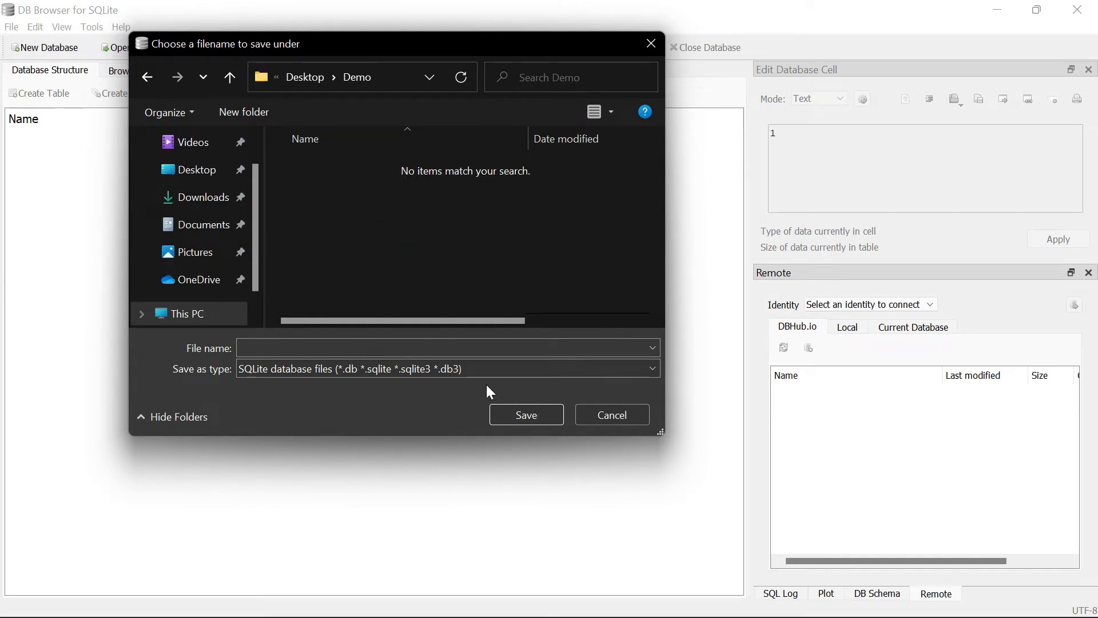
- Save the new database as myData in the Demo folder
click(405, 350)
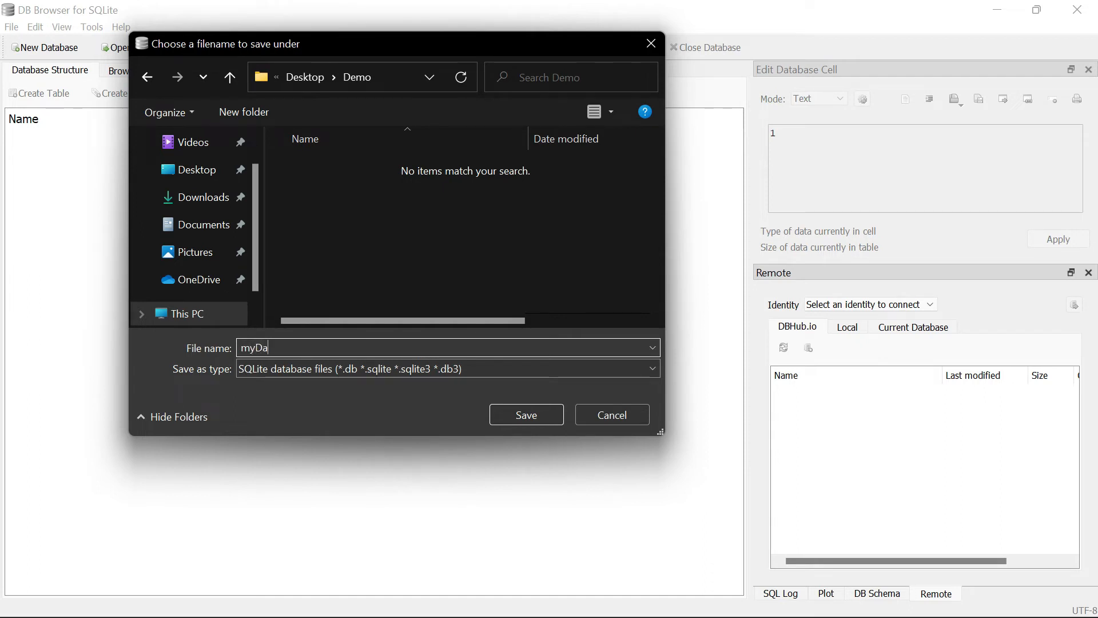
click(523, 412)
click(518, 413)
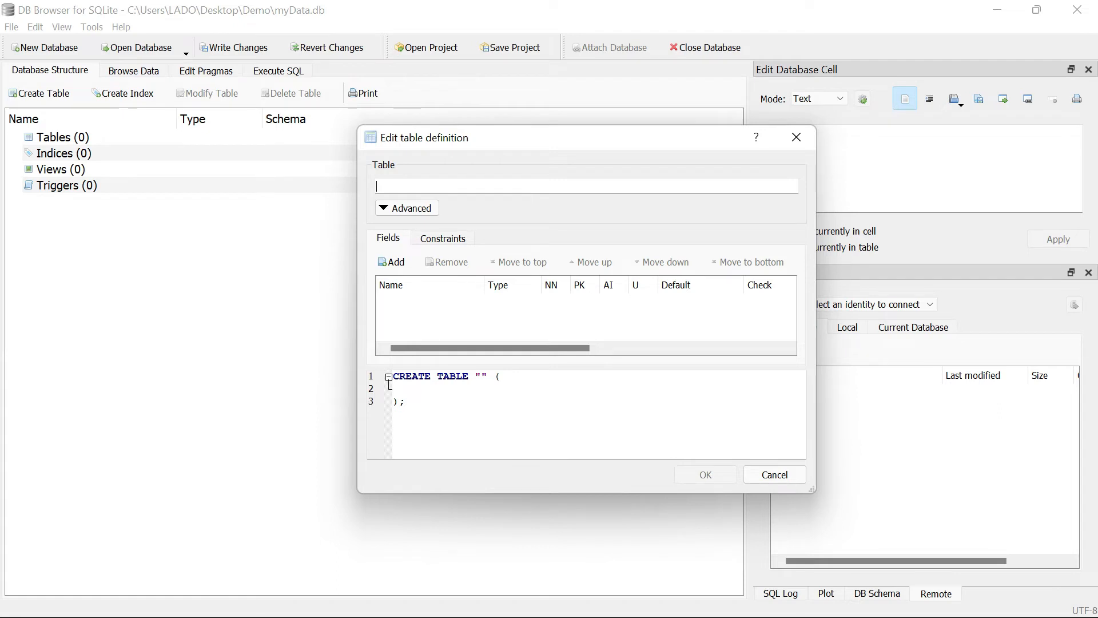
- Name the new table StudentsInfo and add a first field called ID to it
text(StudentsInfo)
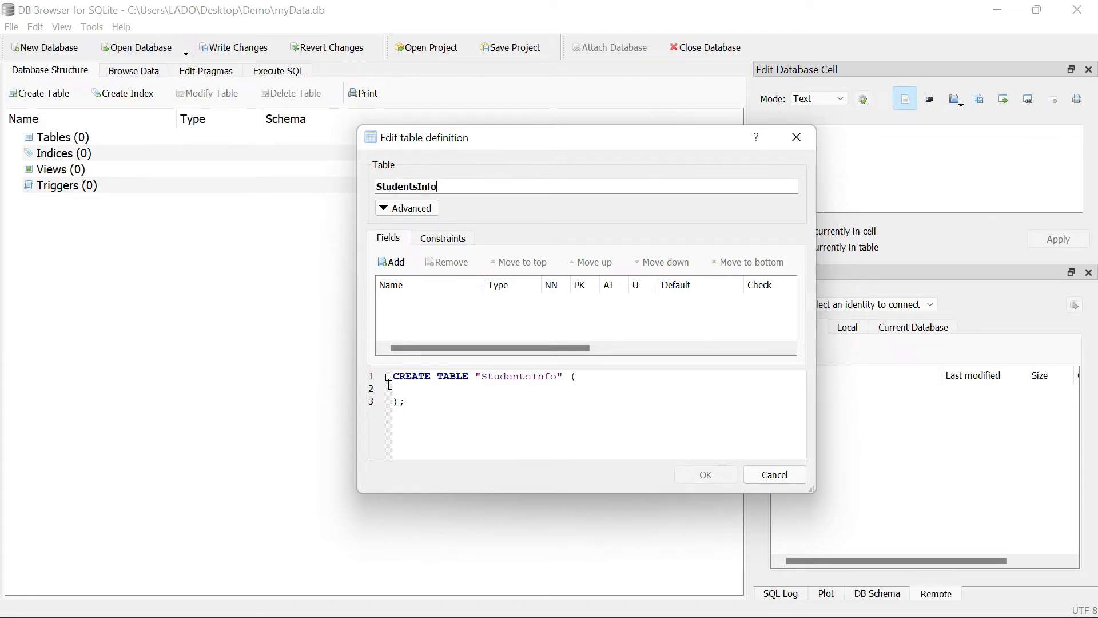
click(398, 268)
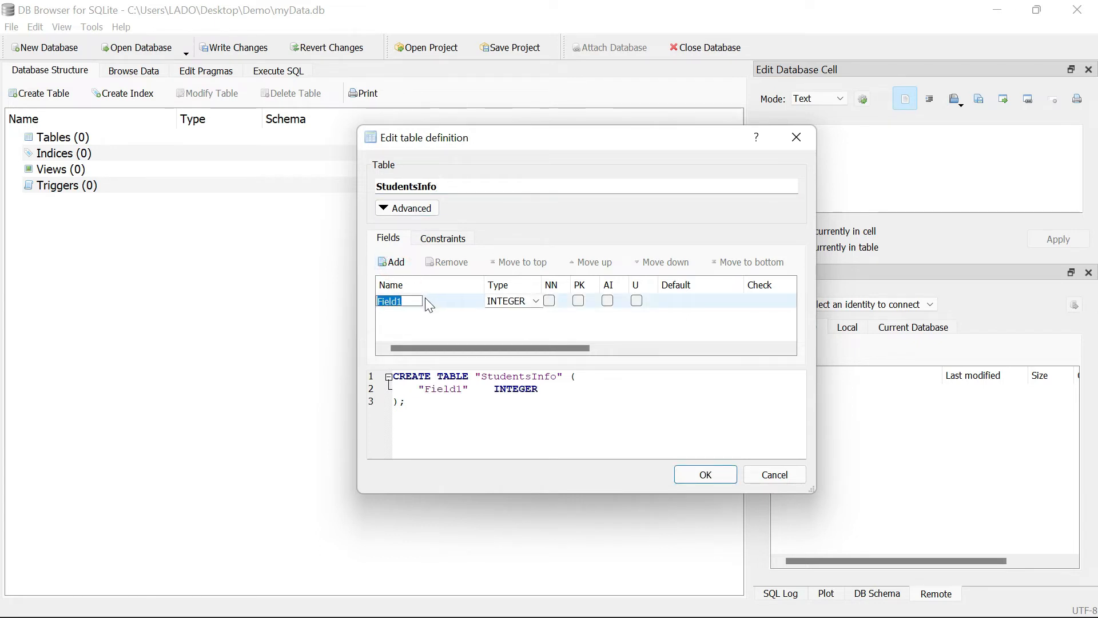
text(ID)
click(430, 311)
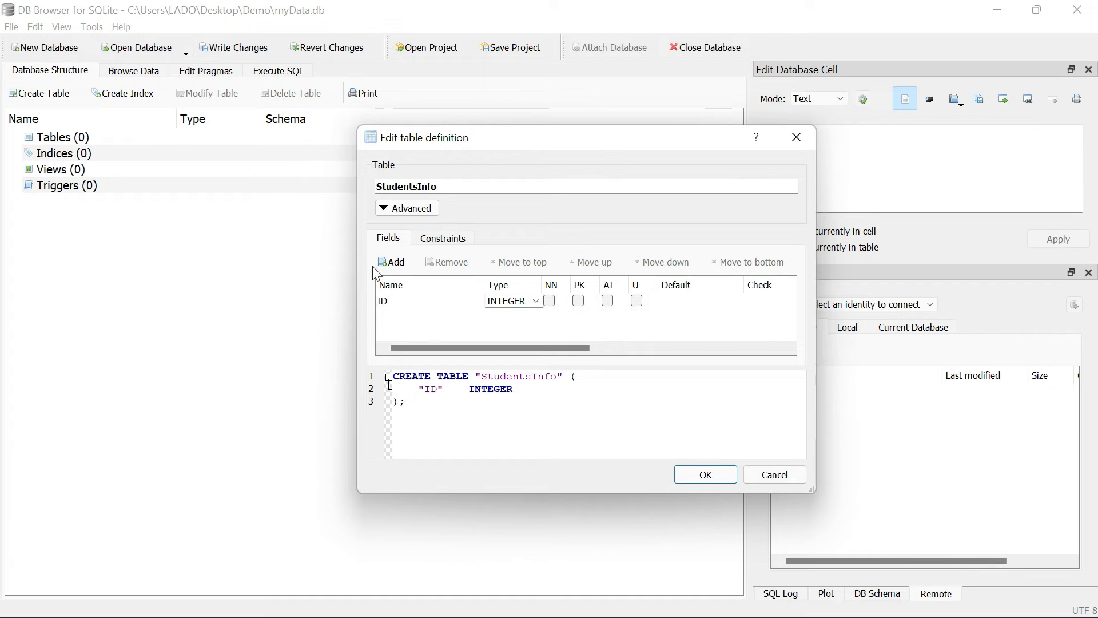
- Add a second field called Name to the StudentsInfo table definition
click(407, 267)
text(NAme)
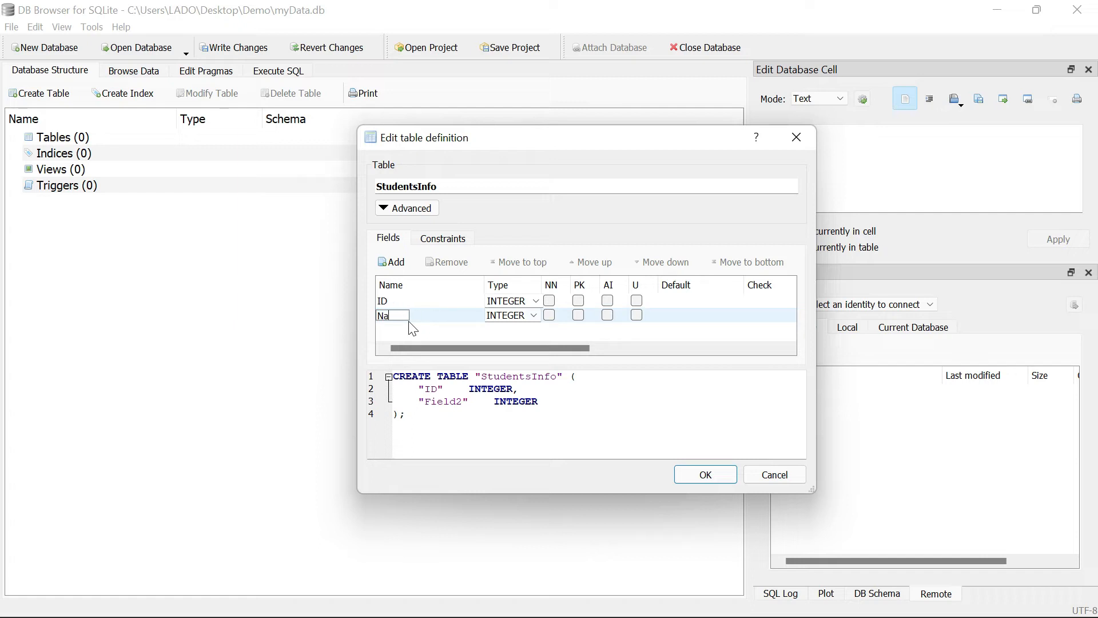
click(413, 330)
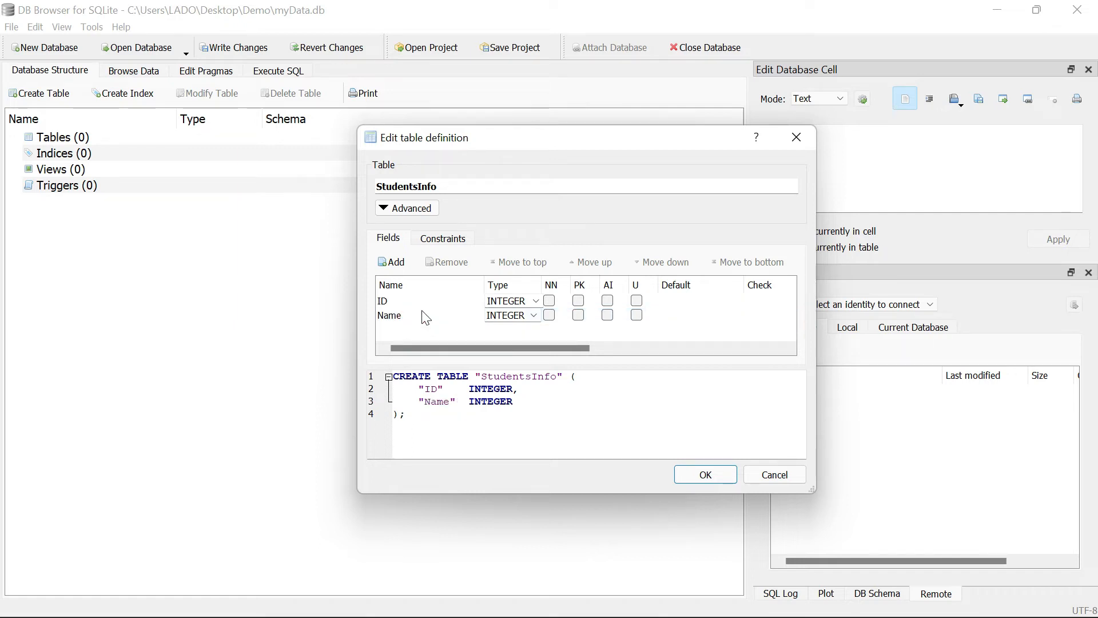
drag(450, 185, 375, 189)
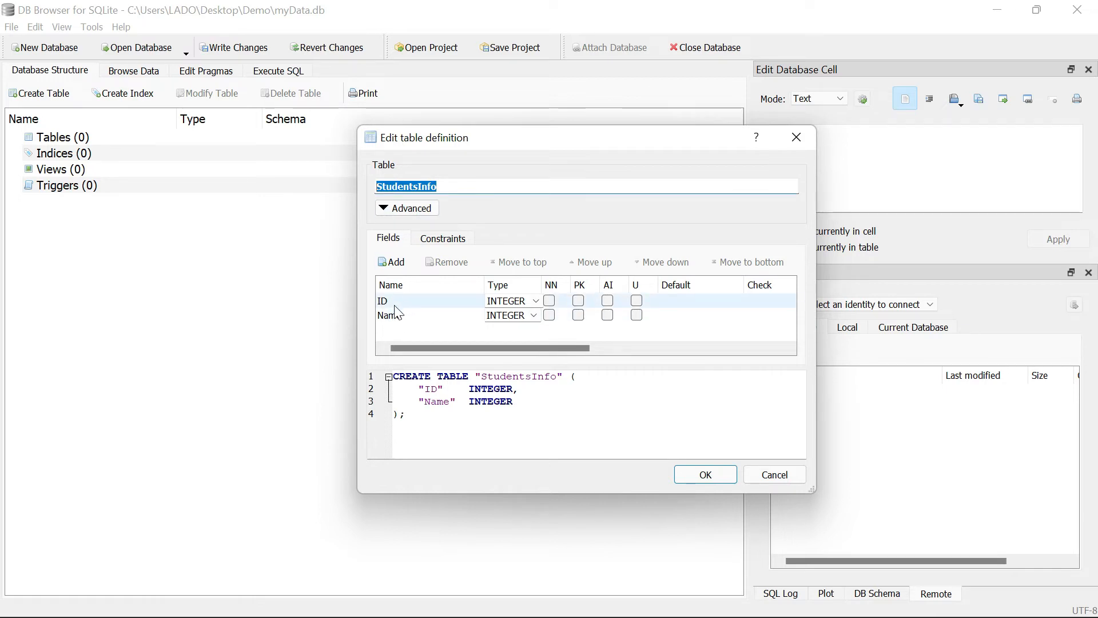
click(463, 189)
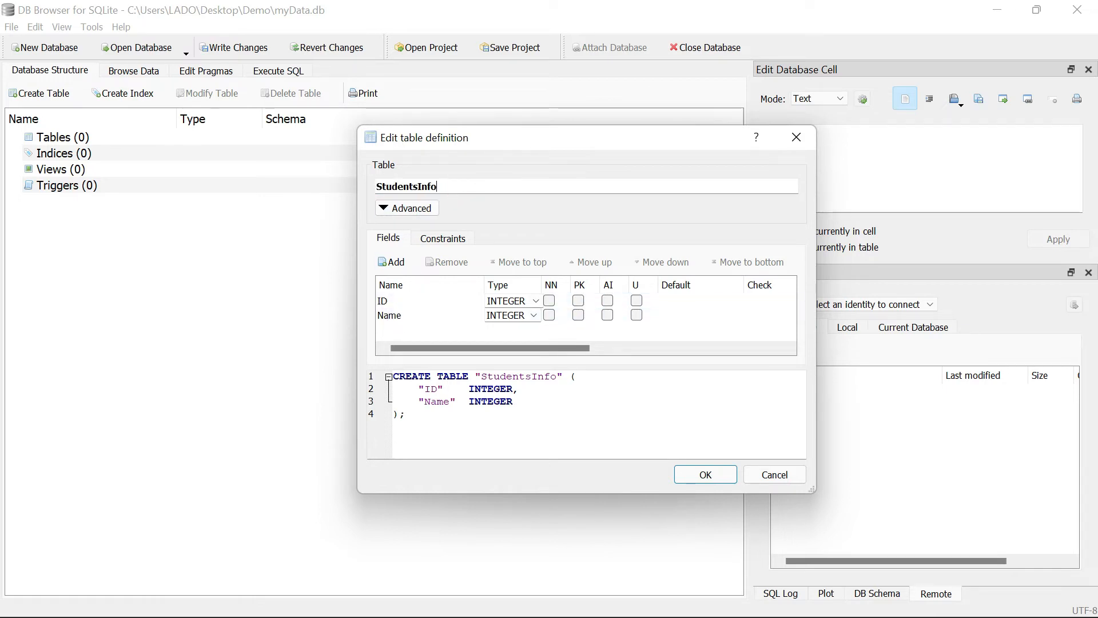
drag(463, 187, 376, 186)
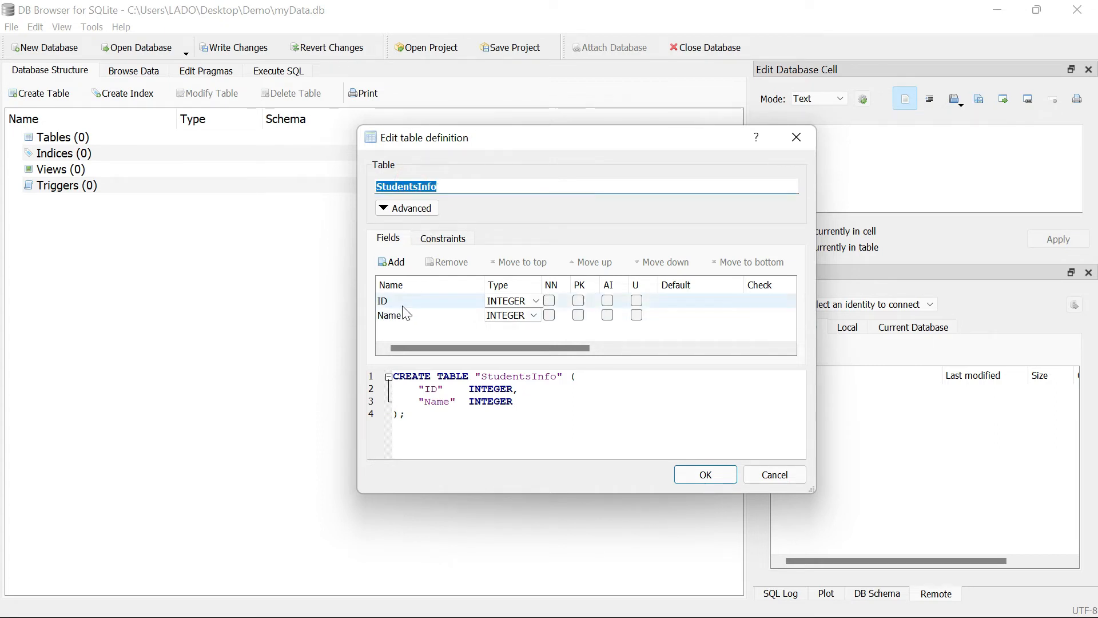
- Add two more fields called Address and Age to the table definition
click(400, 266)
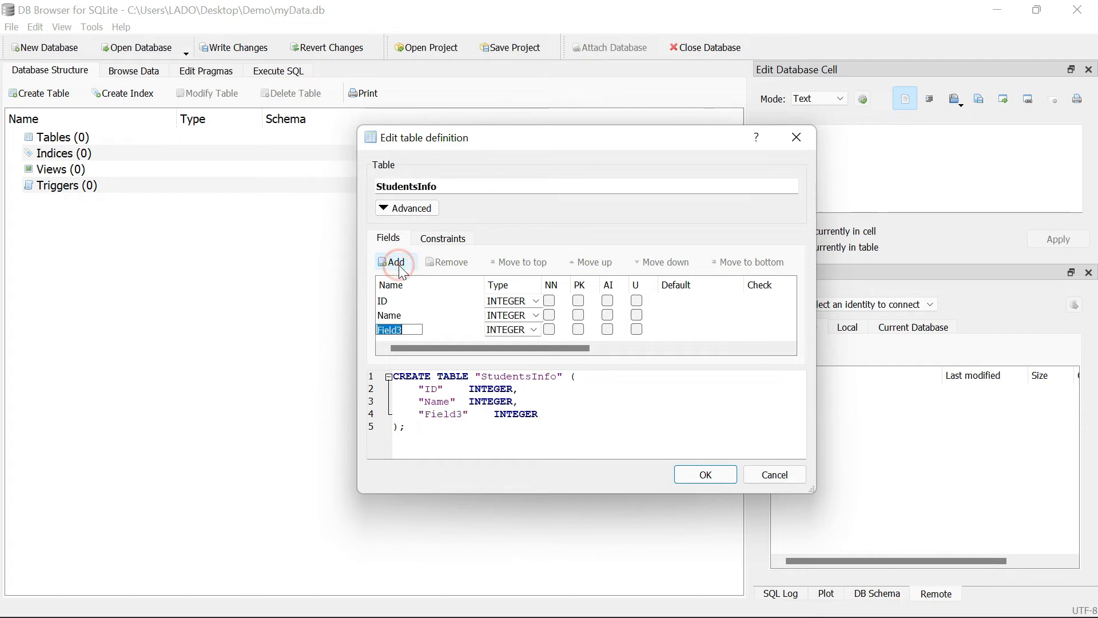
text(Addr)
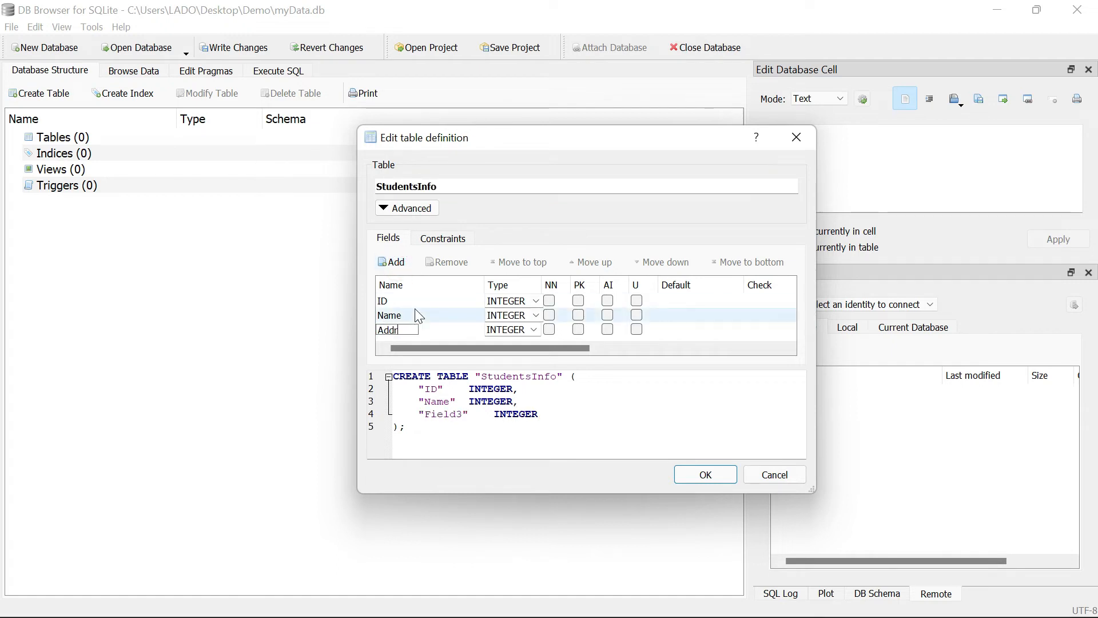
text(ess)
click(438, 331)
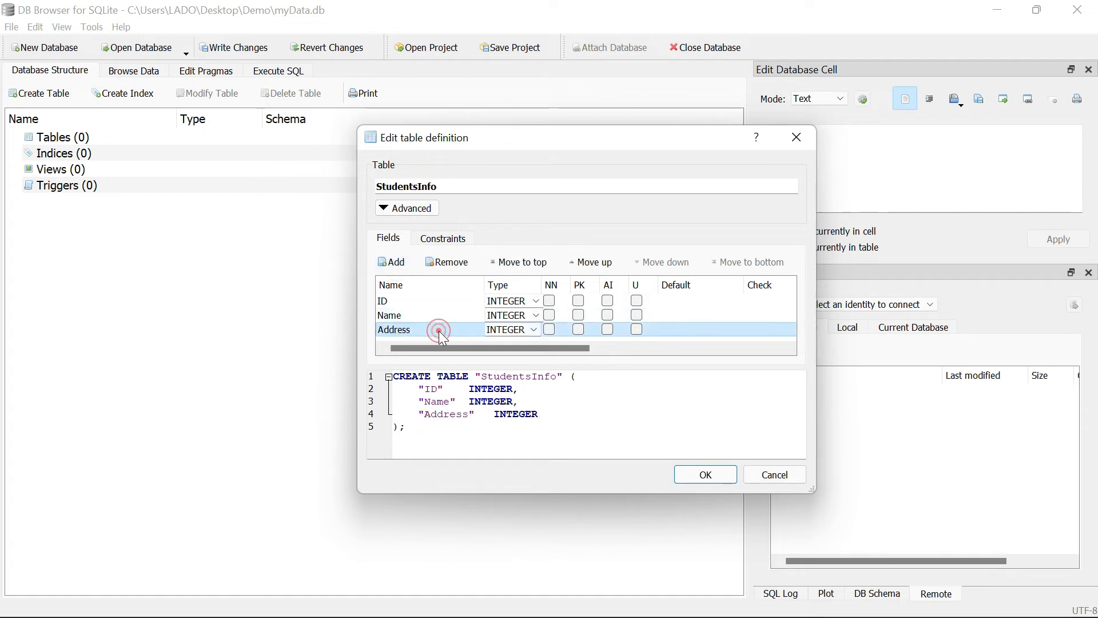
click(402, 265)
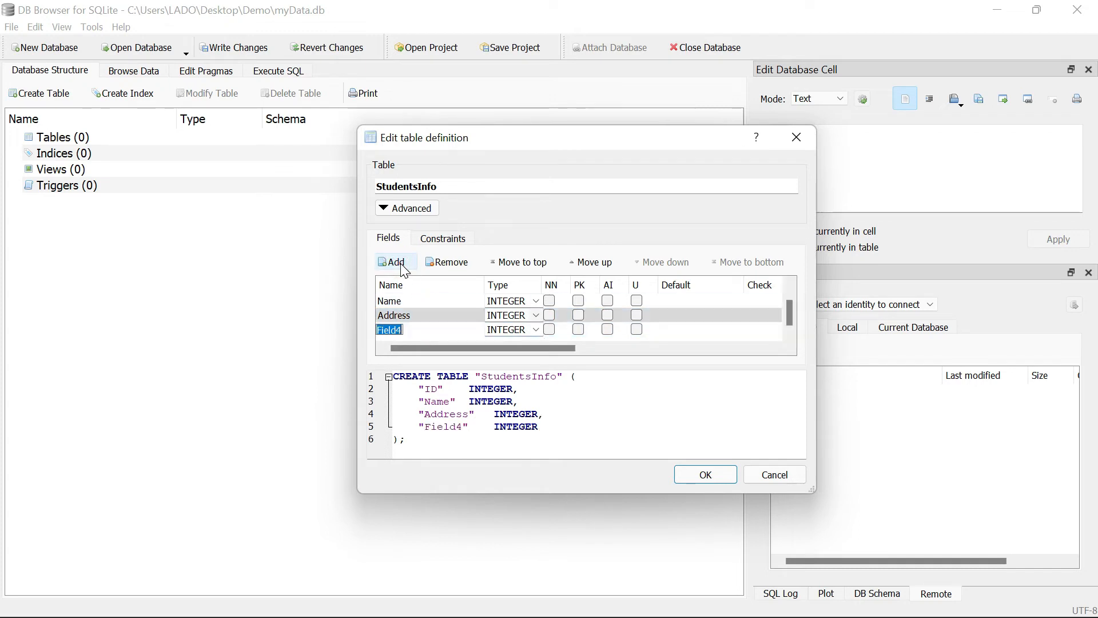
text(Age)
click(686, 333)
- Make the ID field the primary key, enlarge the definition window and create the StudentsInfo table
scroll(421, 335, up, 1)
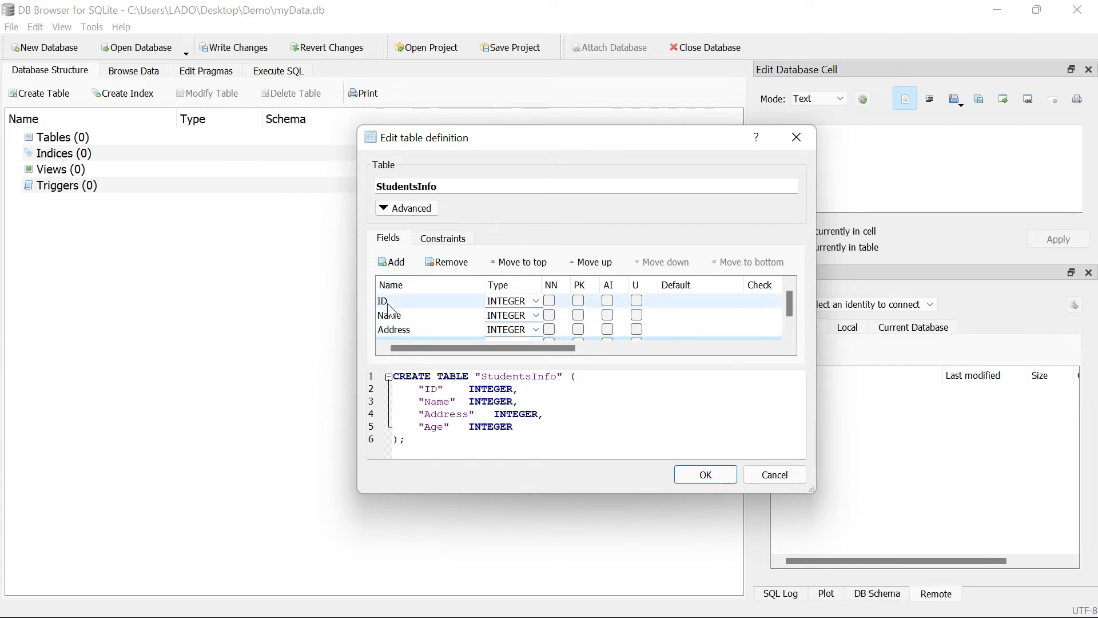
click(578, 301)
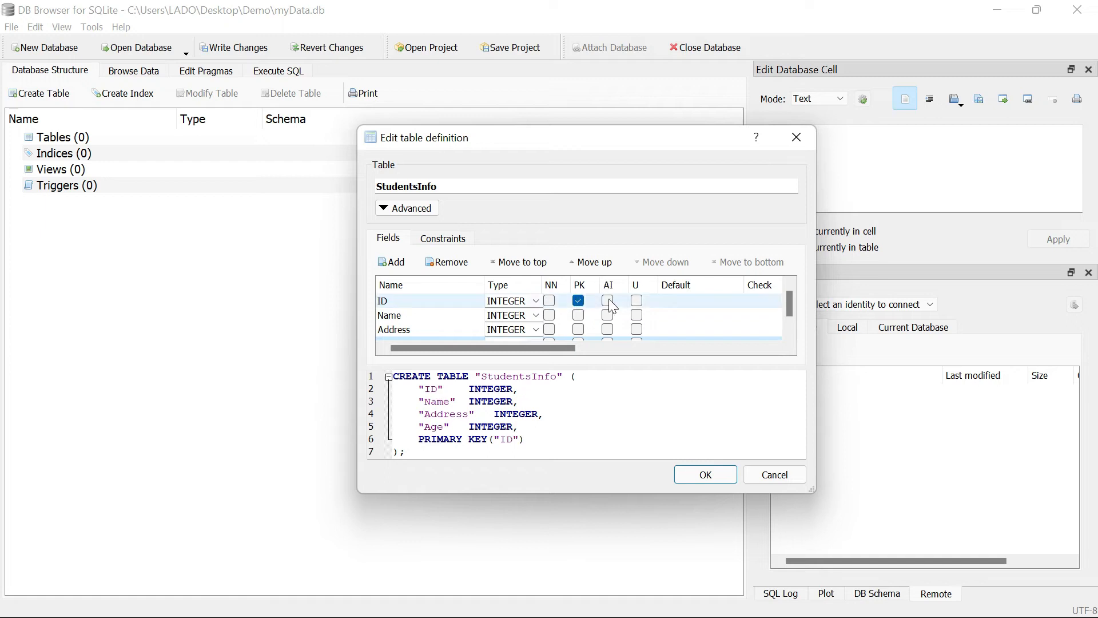
scroll(571, 316, down, 1)
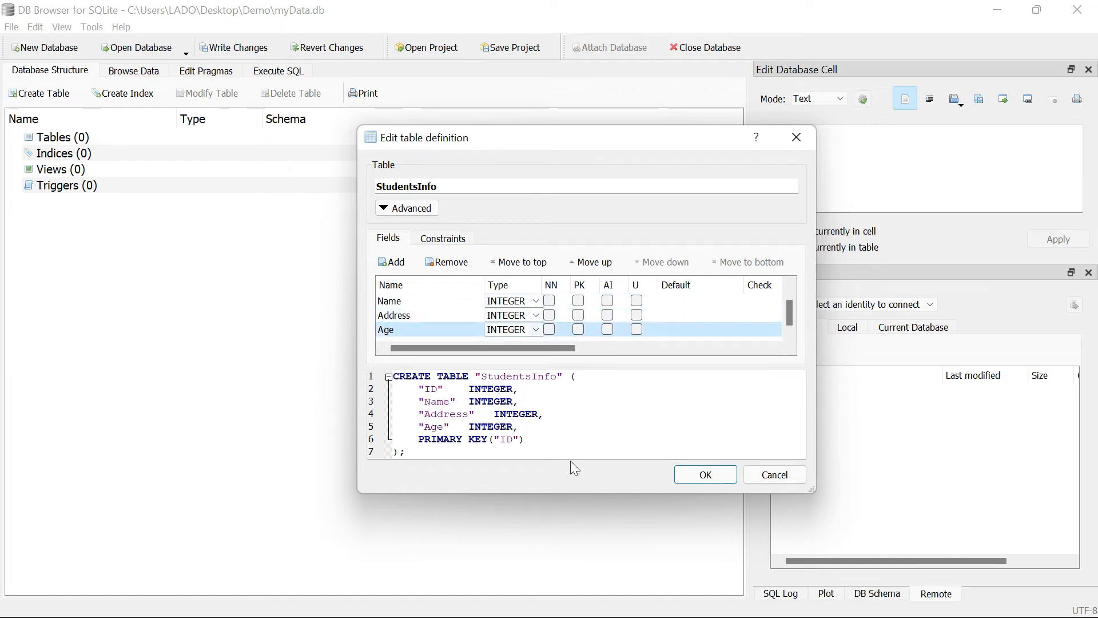
drag(583, 496, 583, 562)
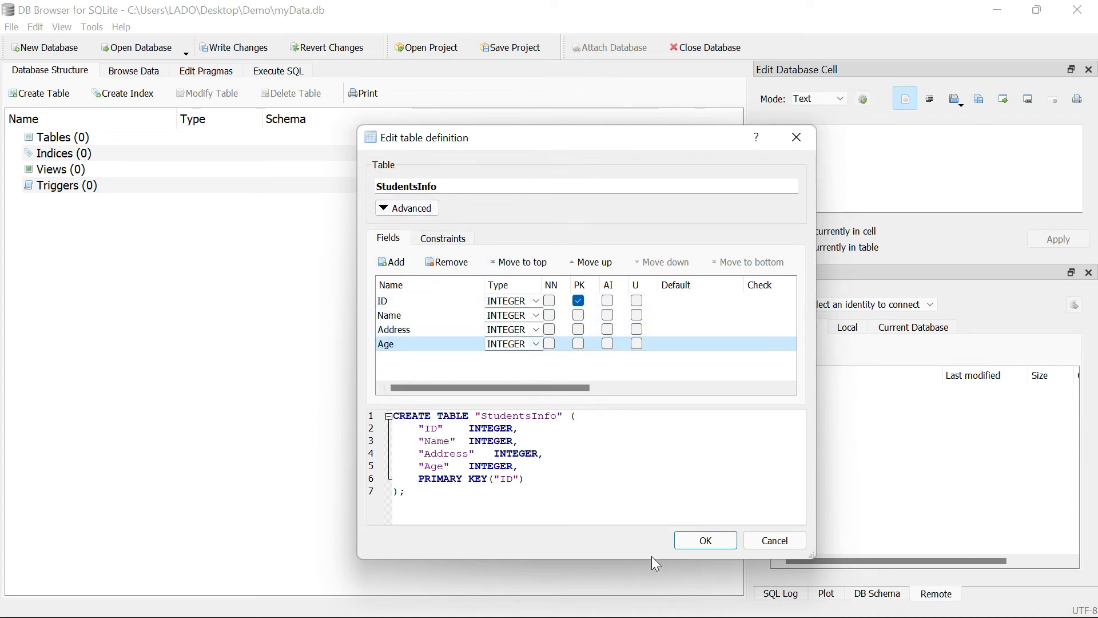
click(707, 544)
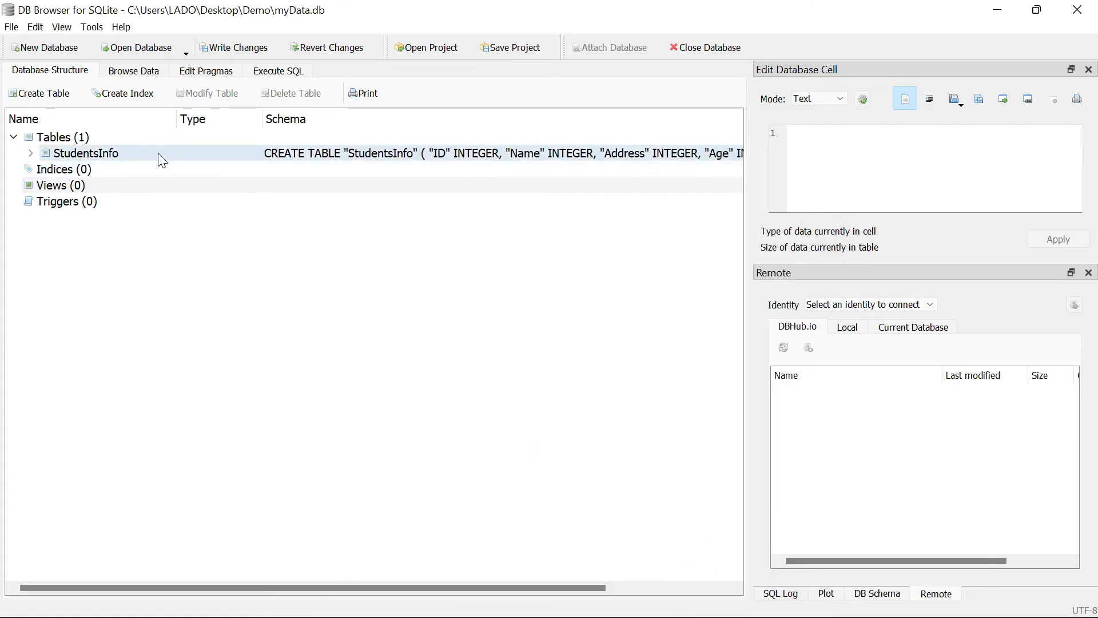
- Show the data of the StudentsInfo table and insert a new record
click(64, 155)
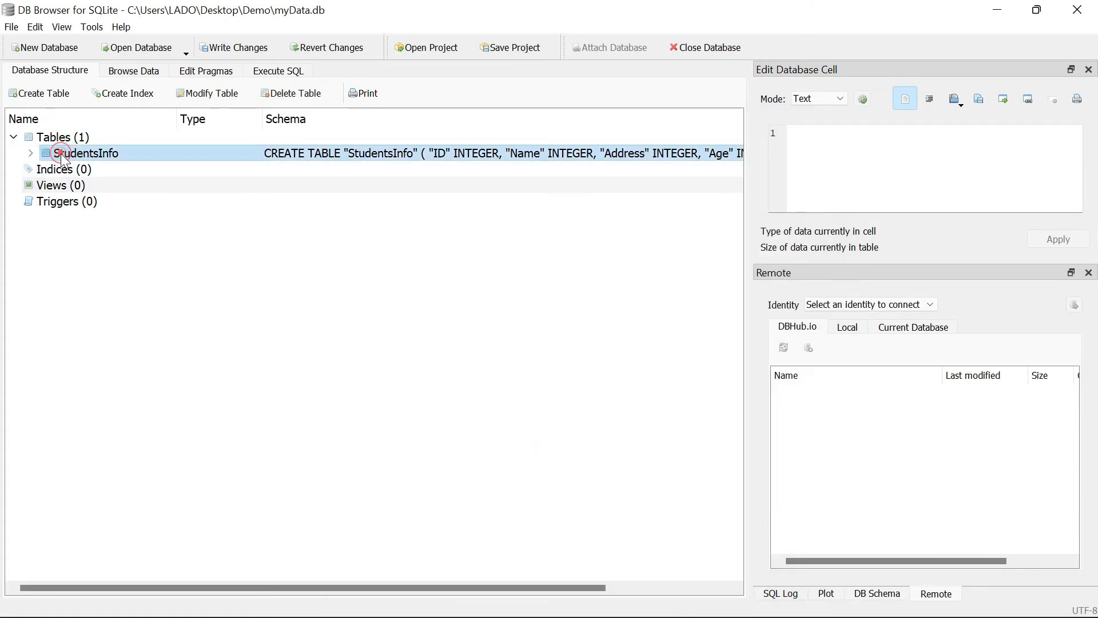
click(141, 75)
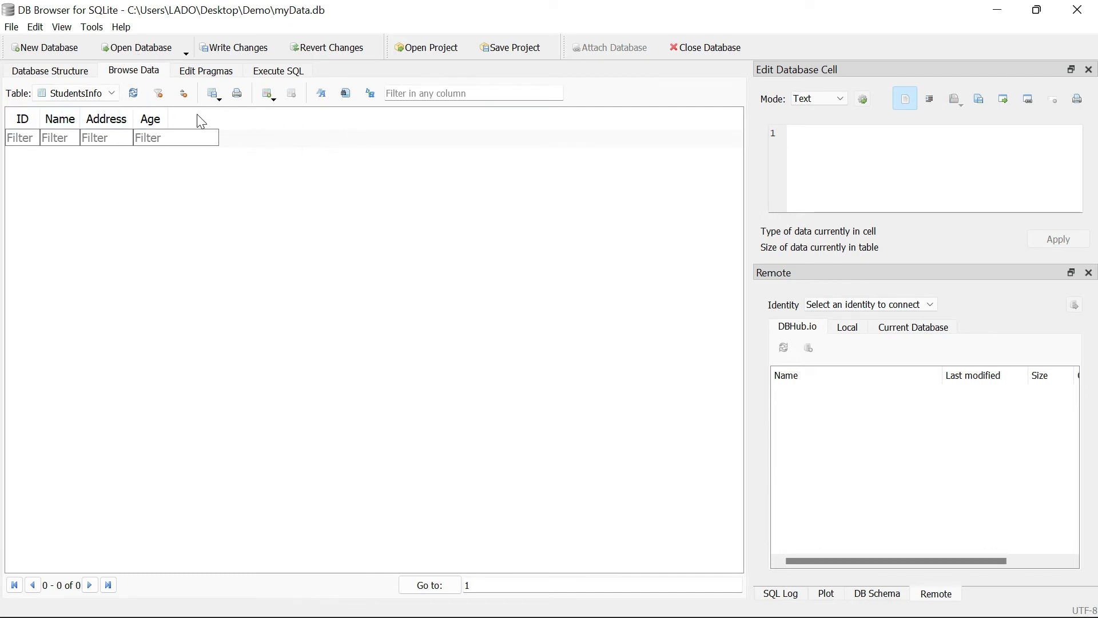
click(268, 96)
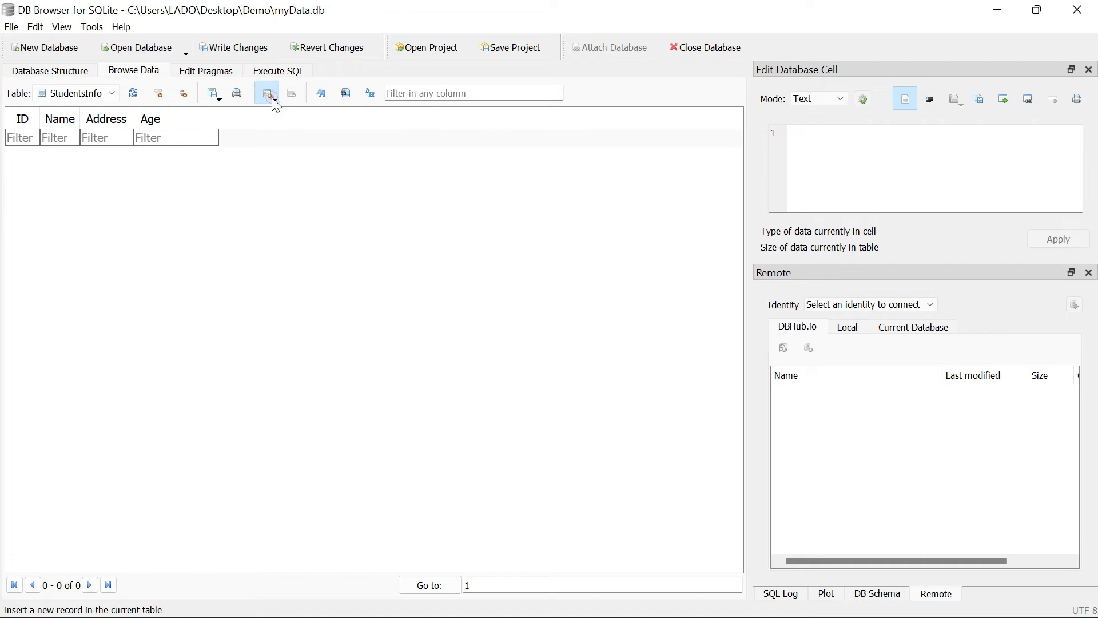
- Enter the first student's name in the new record and widen the Name and Address columns
click(81, 156)
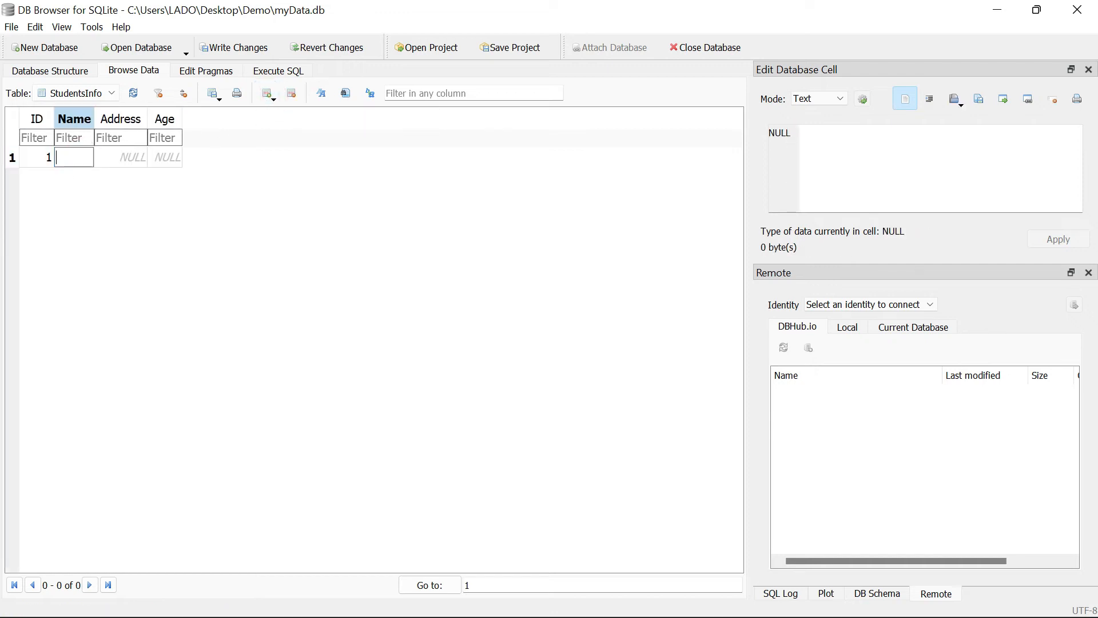
text(MARK JOHN)
drag(94, 119, 277, 127)
- Fill in the first student's address in capital letters and set the age to 19
click(236, 155)
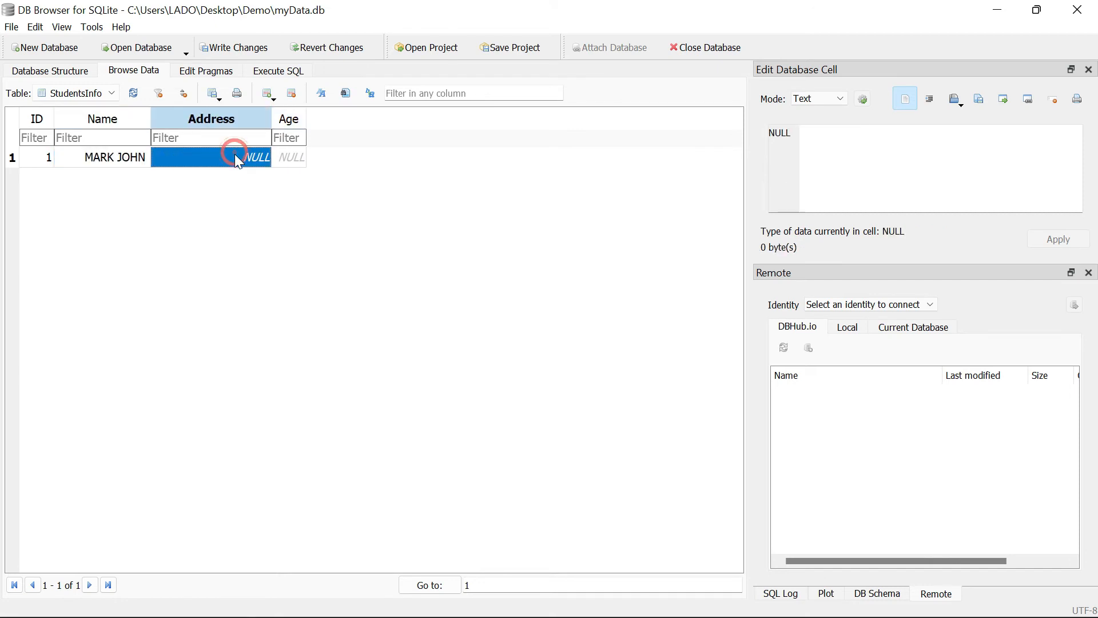
text(dAN)
key(BackSpace)
key(BackSpace)
key(BackSpace)
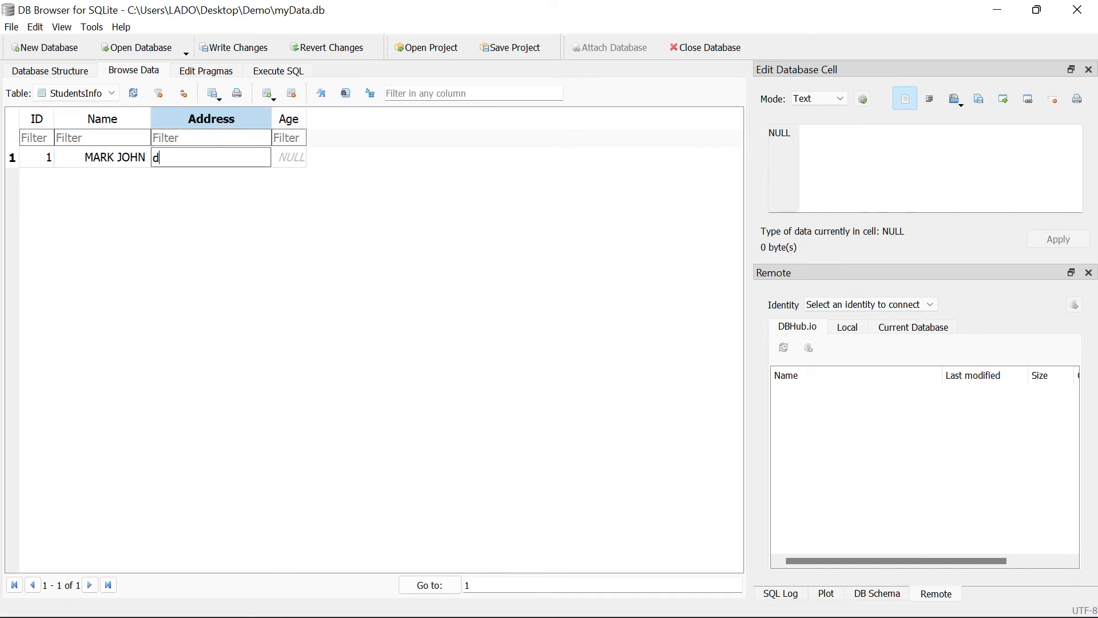
text(DANAO CITY CEBU)
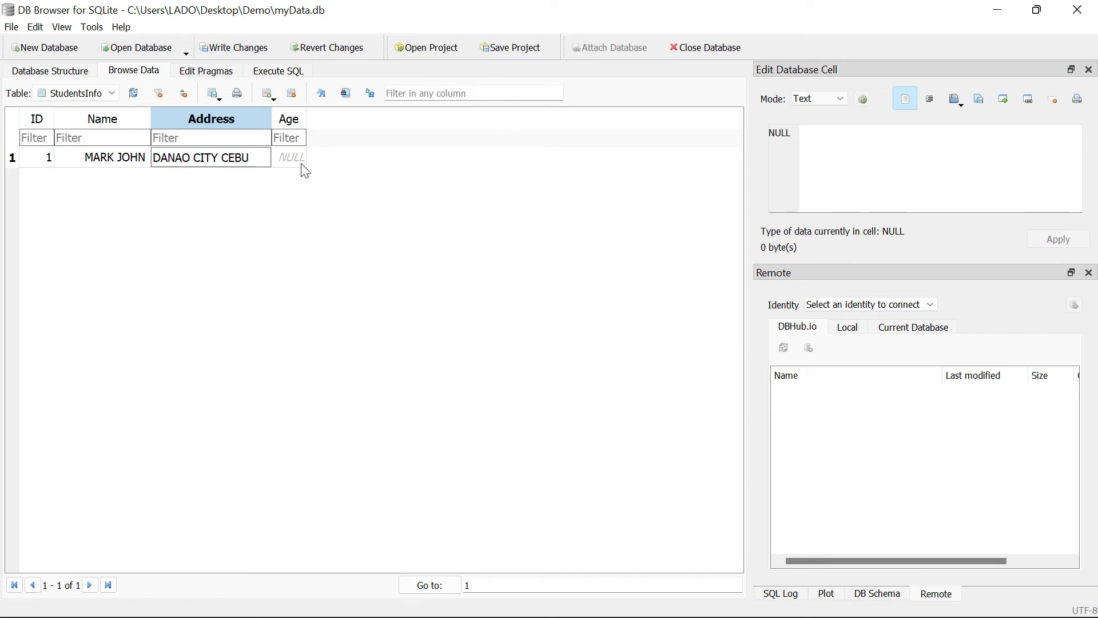
click(302, 163)
text(1)
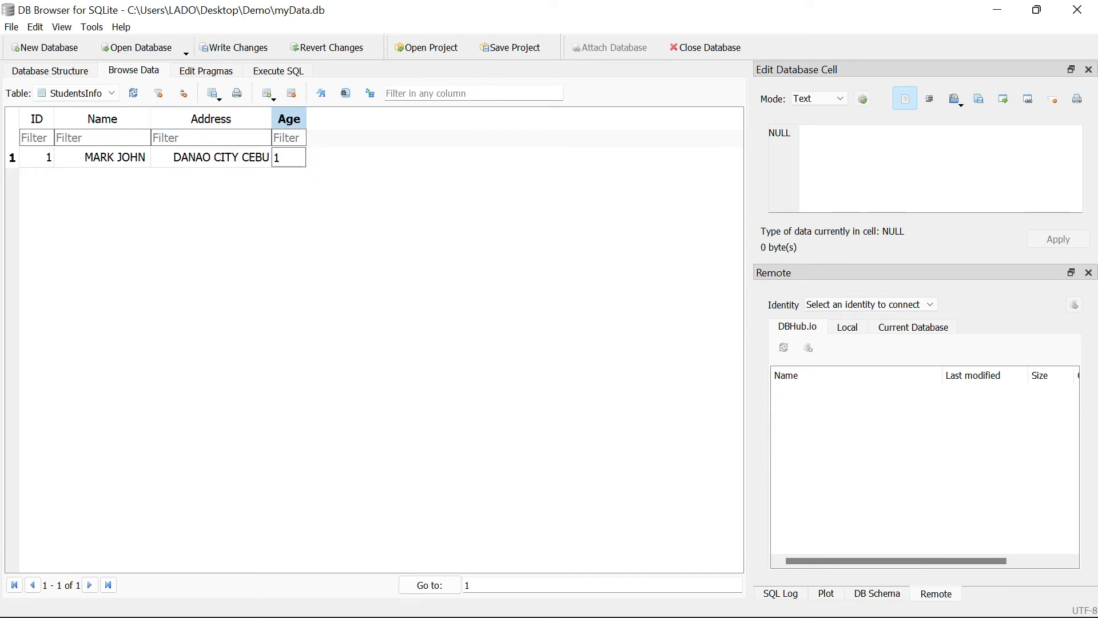
text(9)
click(305, 200)
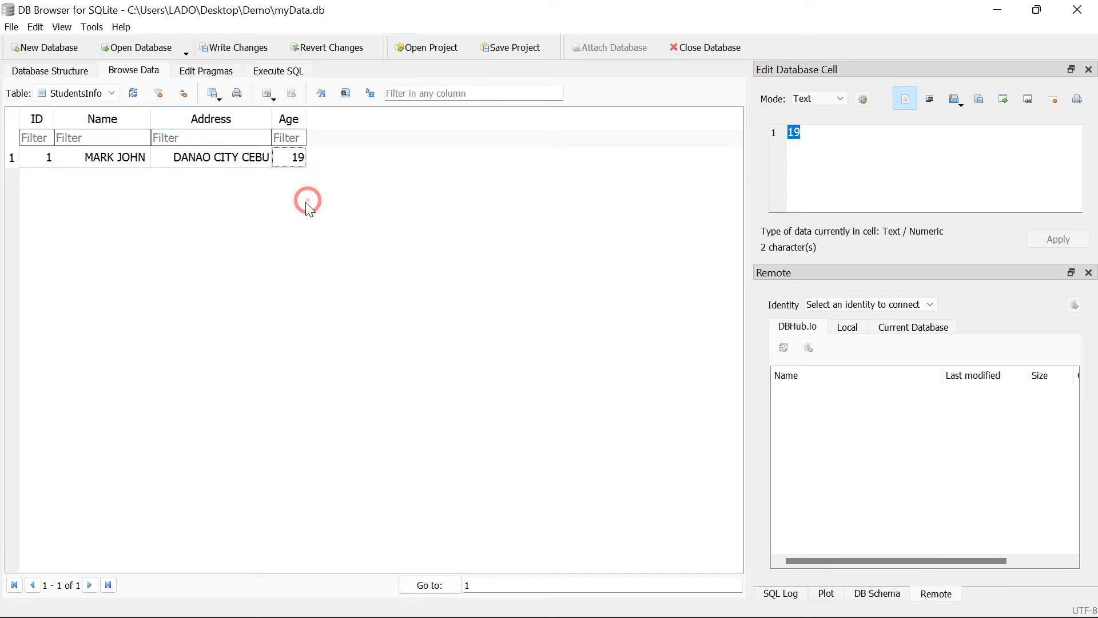
- Insert a second record and fill in the student's name and address with an age of 16
click(276, 107)
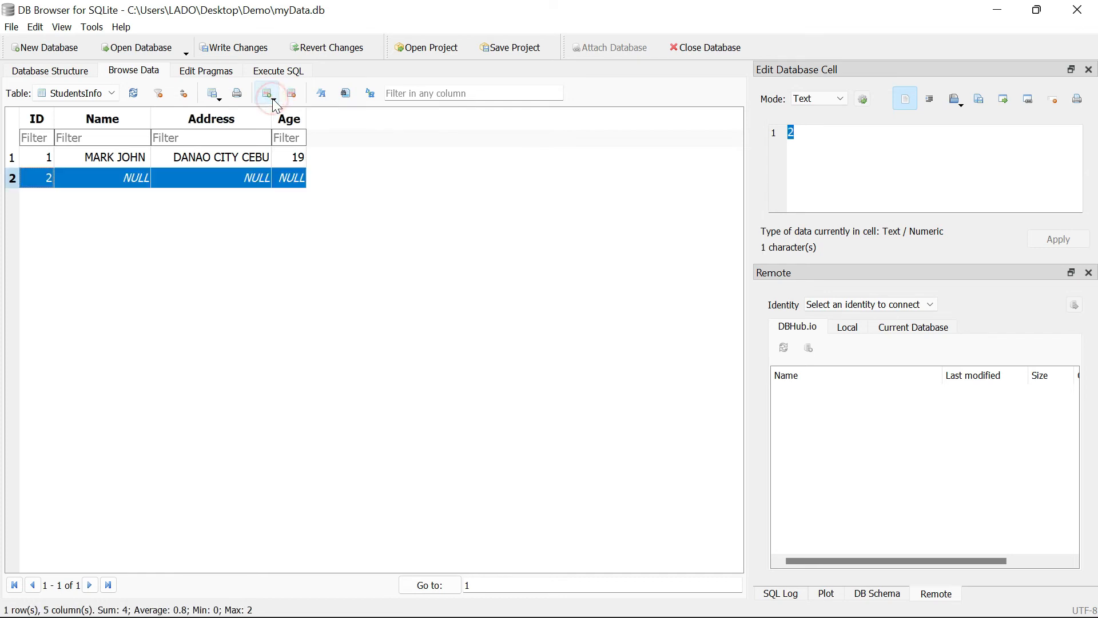
double_click(133, 174)
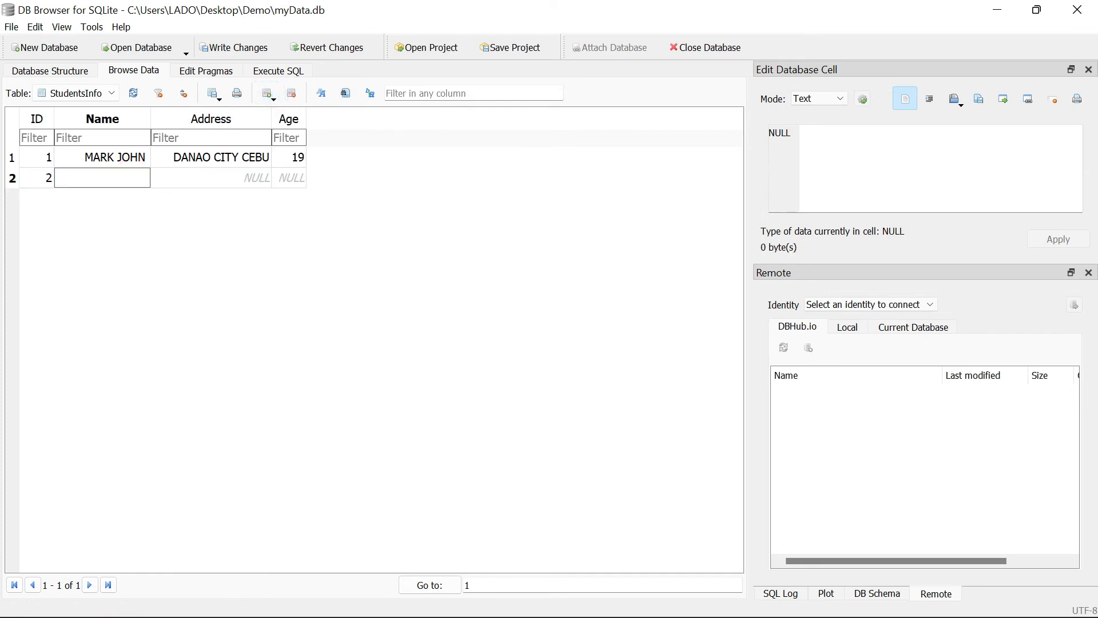
text(SARA)
click(218, 179)
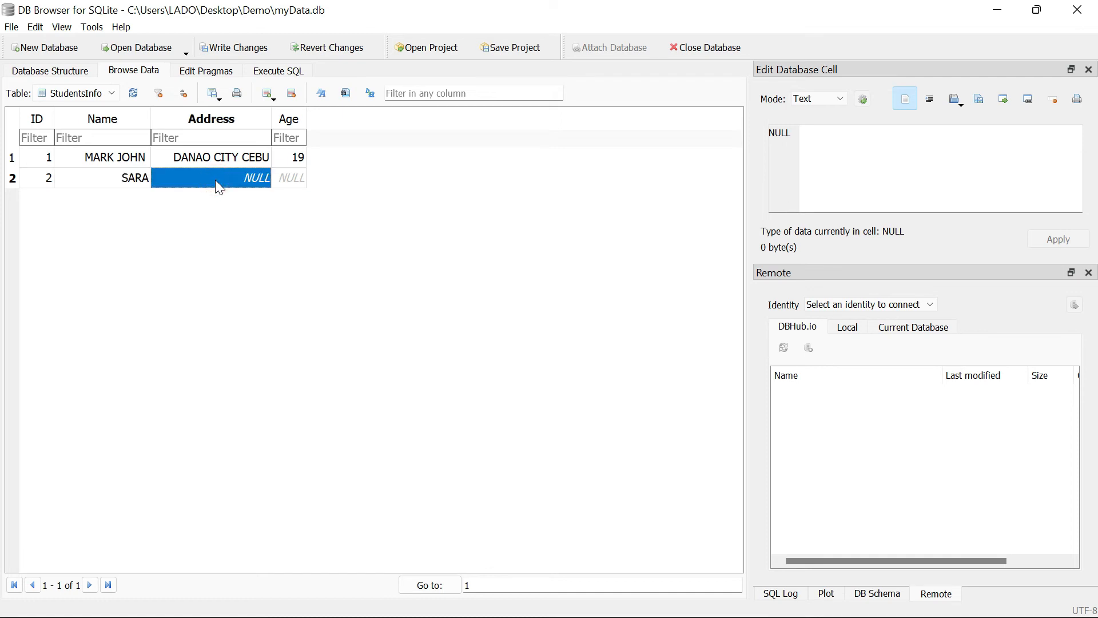
text(CA)
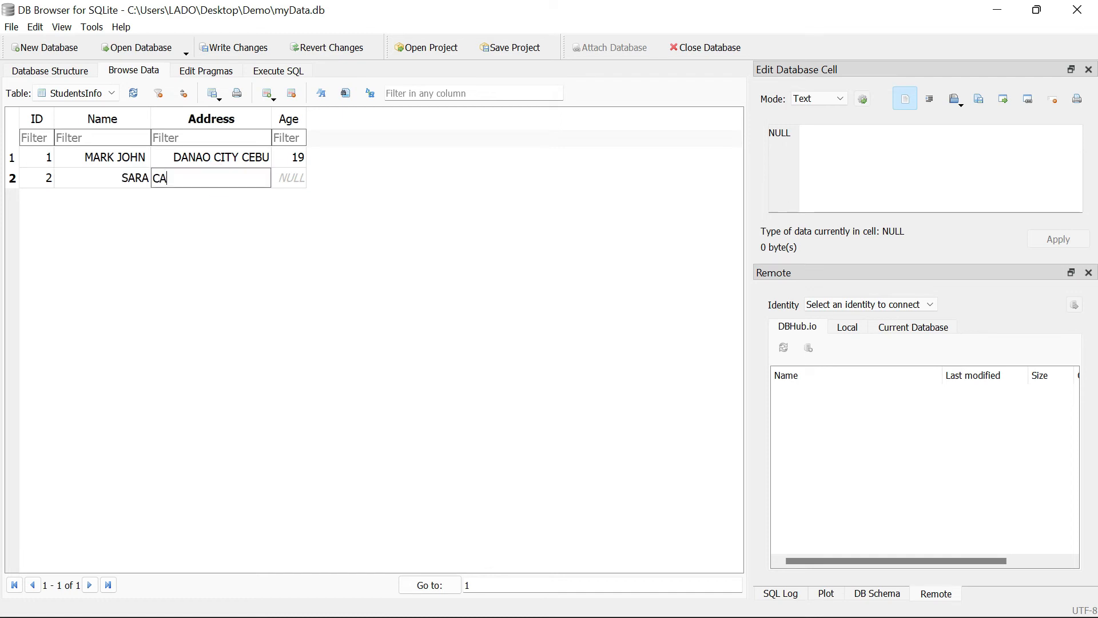
text(RMEN CEBU)
click(289, 178)
text(16)
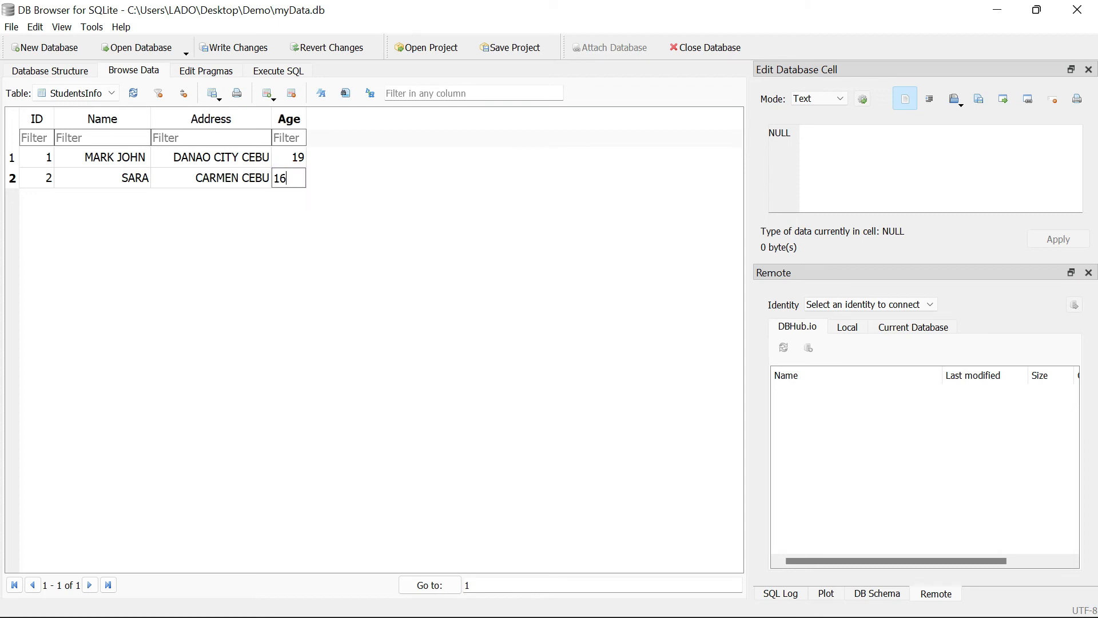
click(306, 214)
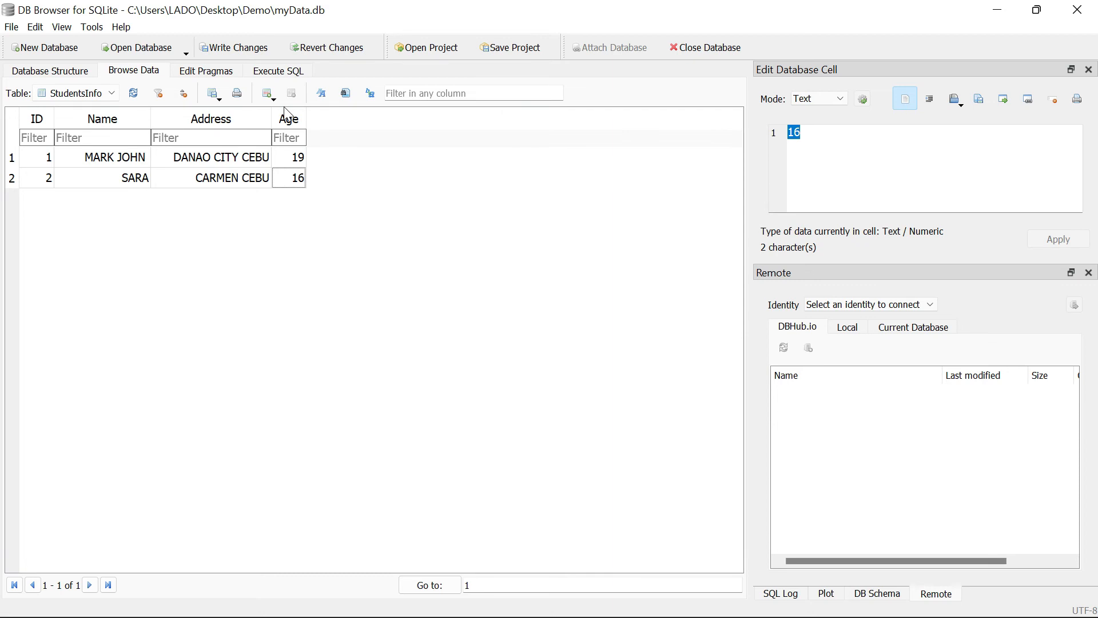
- Write the changes to the myData database, then close the database and the program
key(ctrl+s)
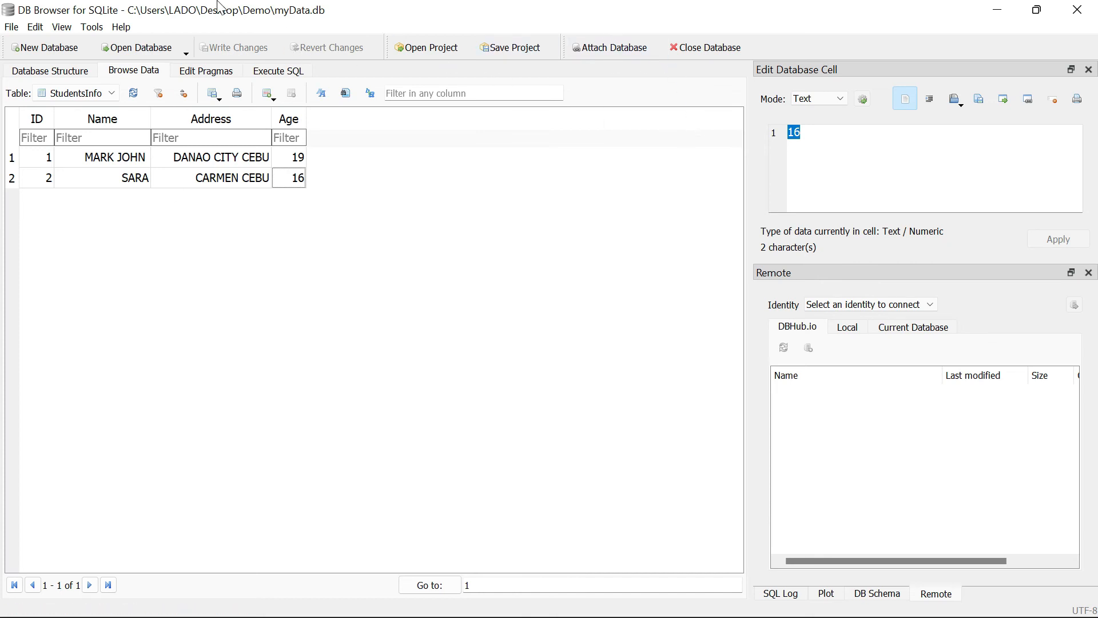
click(719, 50)
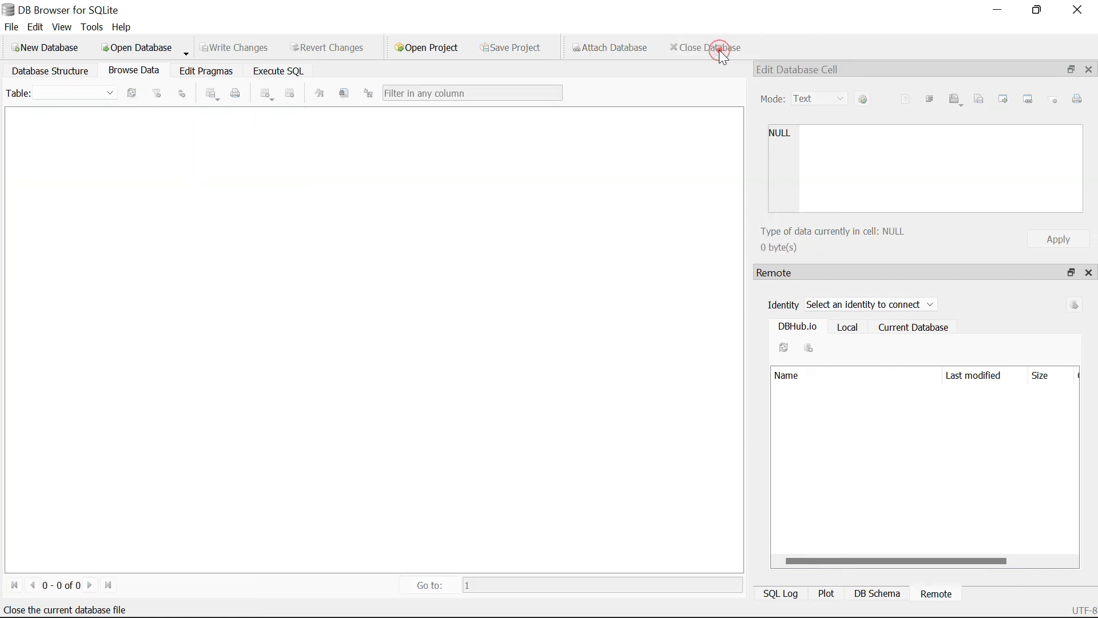
click(1086, 11)
- Clear the remaining windows, including the web browser, off the screen and open the Demo folder on the Desktop
click(970, 45)
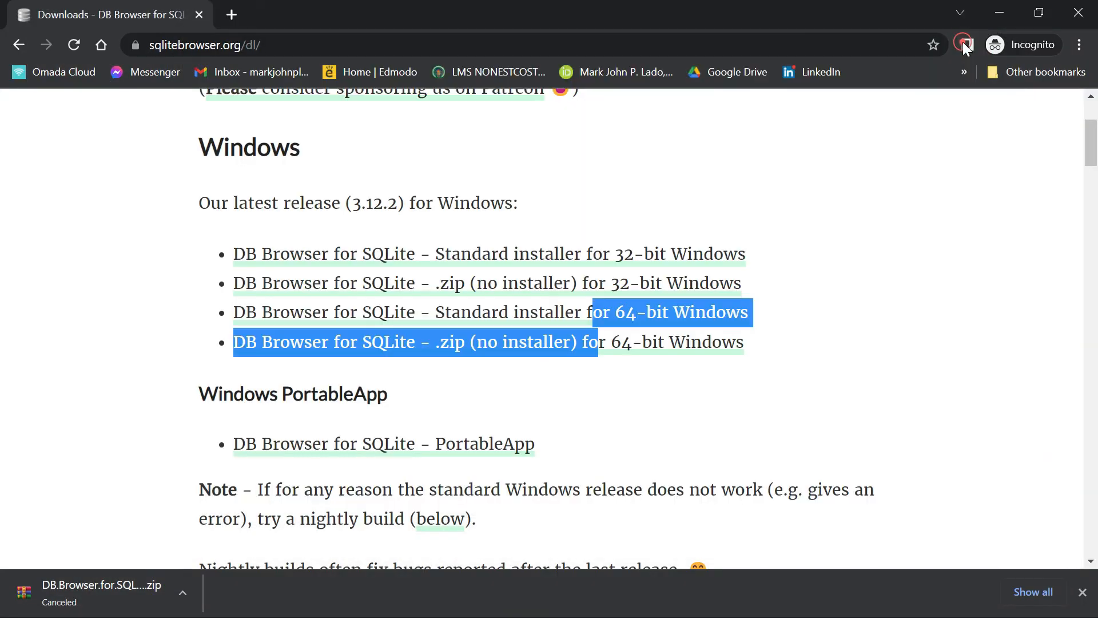
click(992, 13)
click(932, 55)
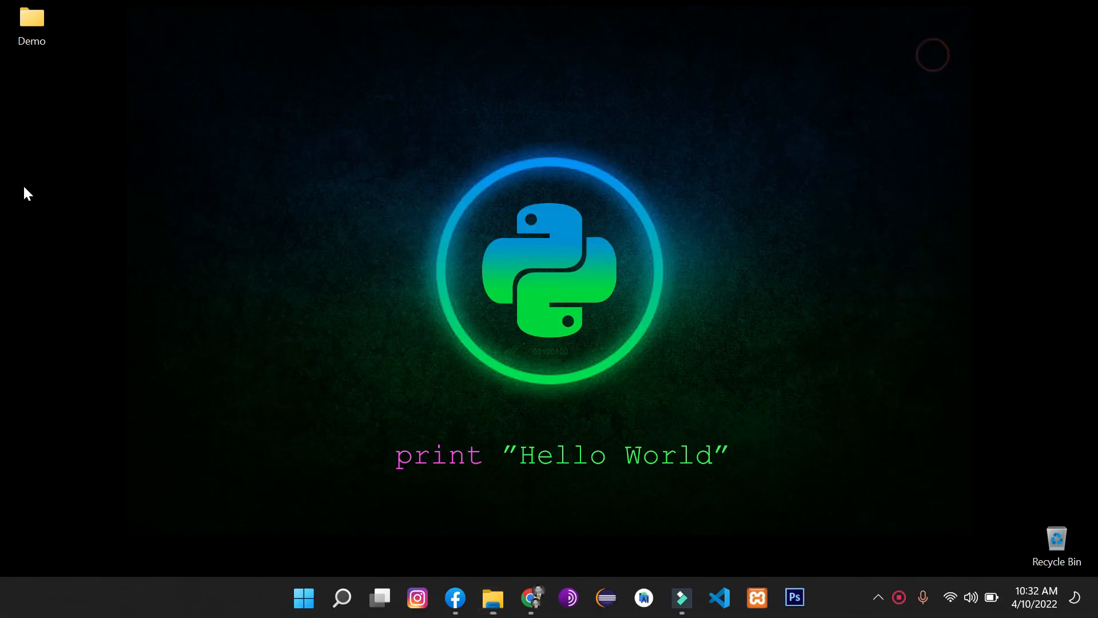
double_click(31, 19)
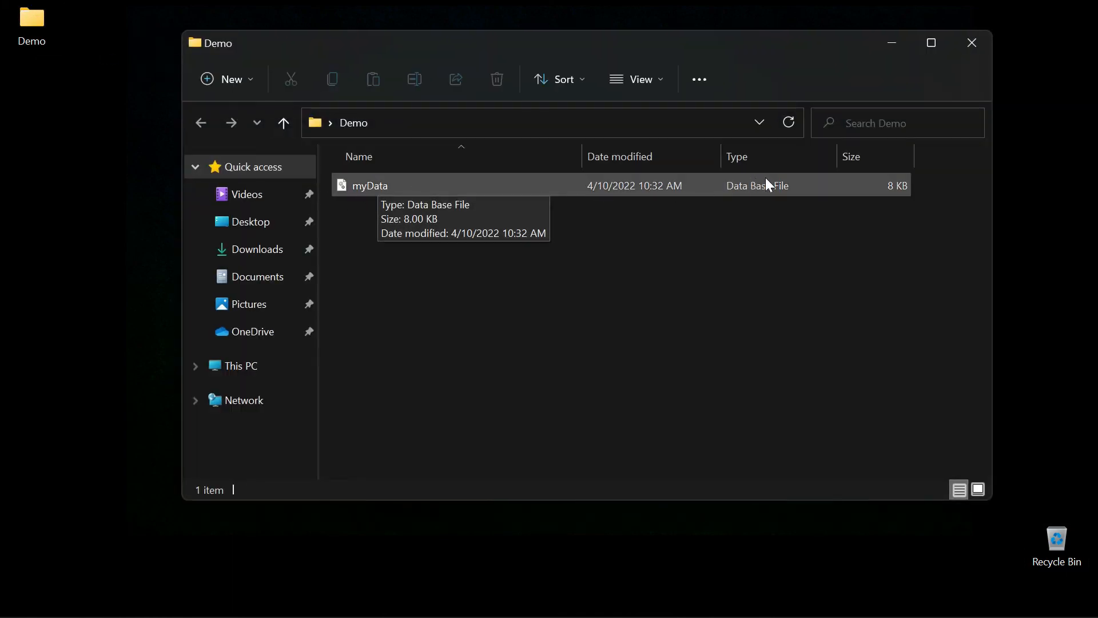
- Check the file type in the myData file's properties, then minimize the Demo folder window
click(387, 185)
right_click(386, 185)
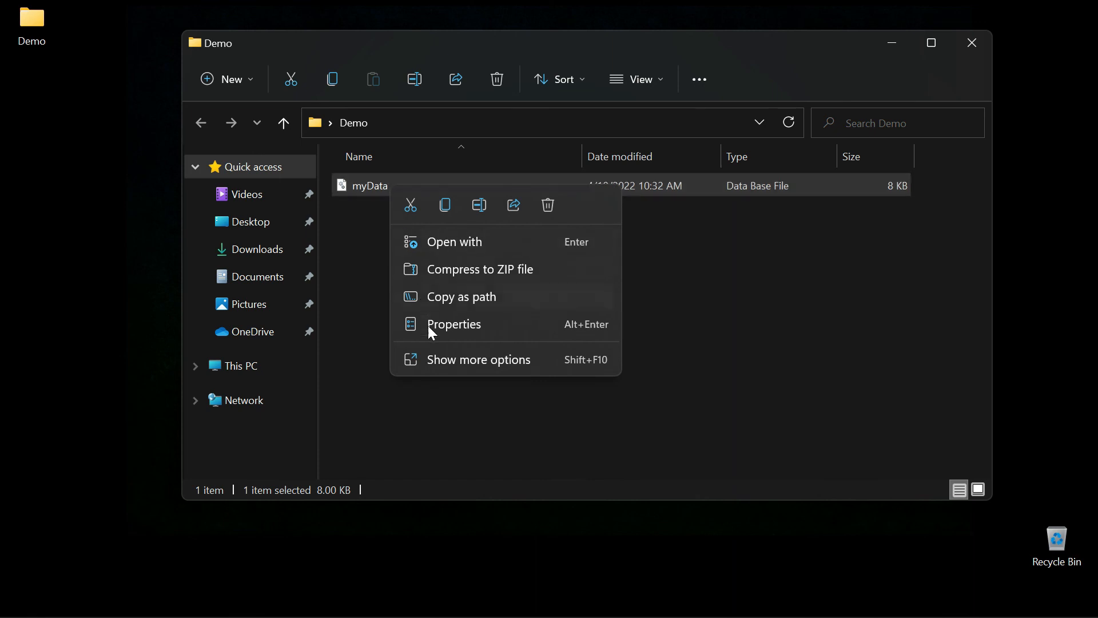
click(447, 325)
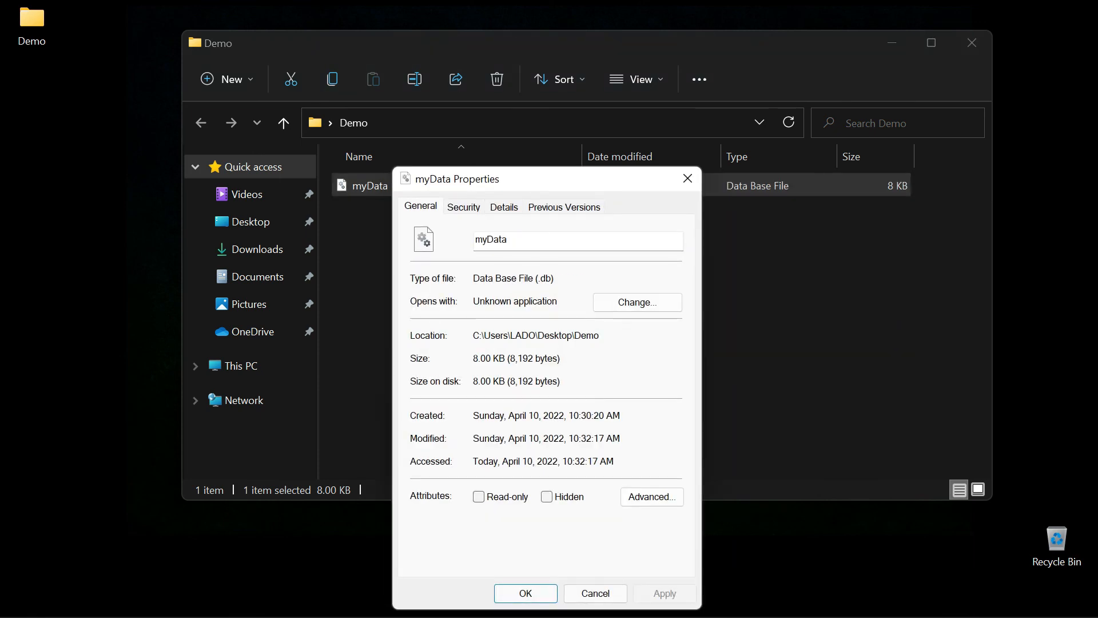
drag(537, 278, 561, 278)
click(562, 279)
click(526, 594)
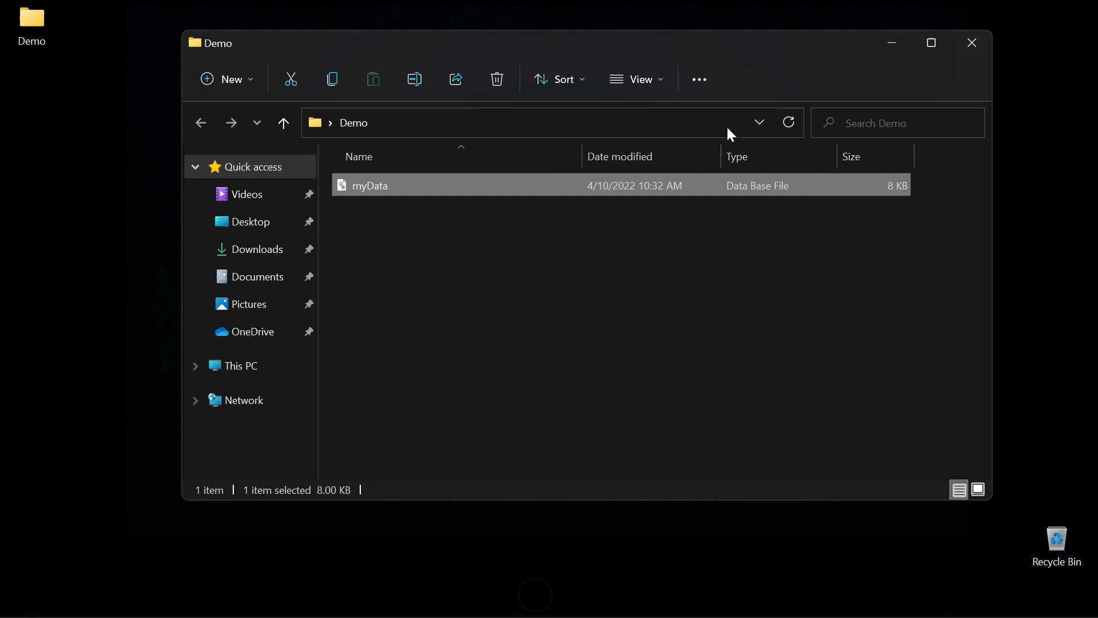
click(890, 42)
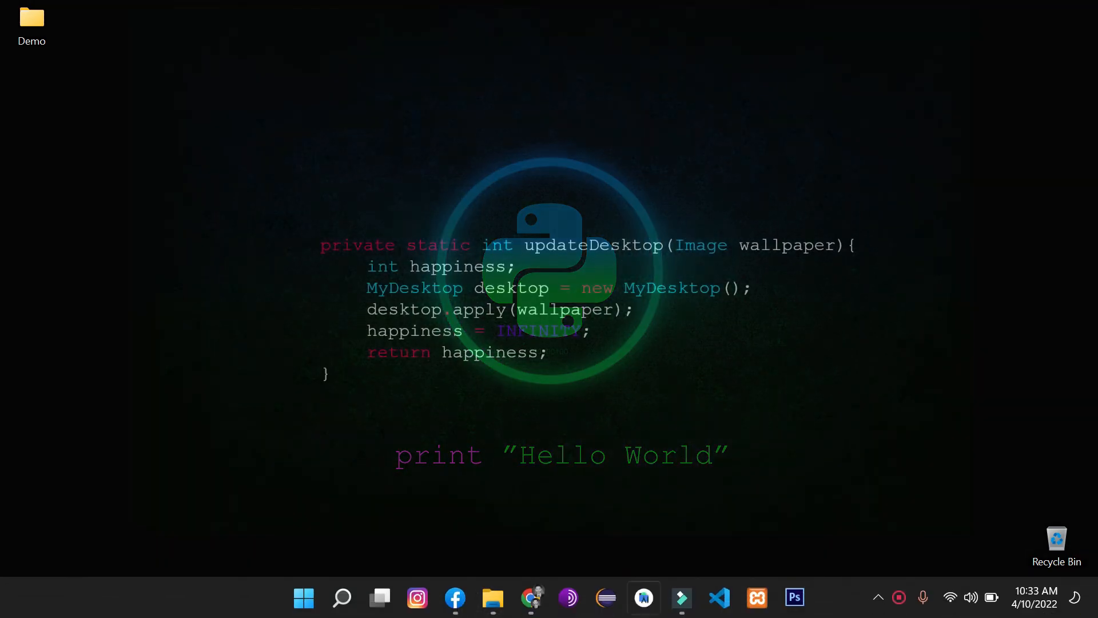